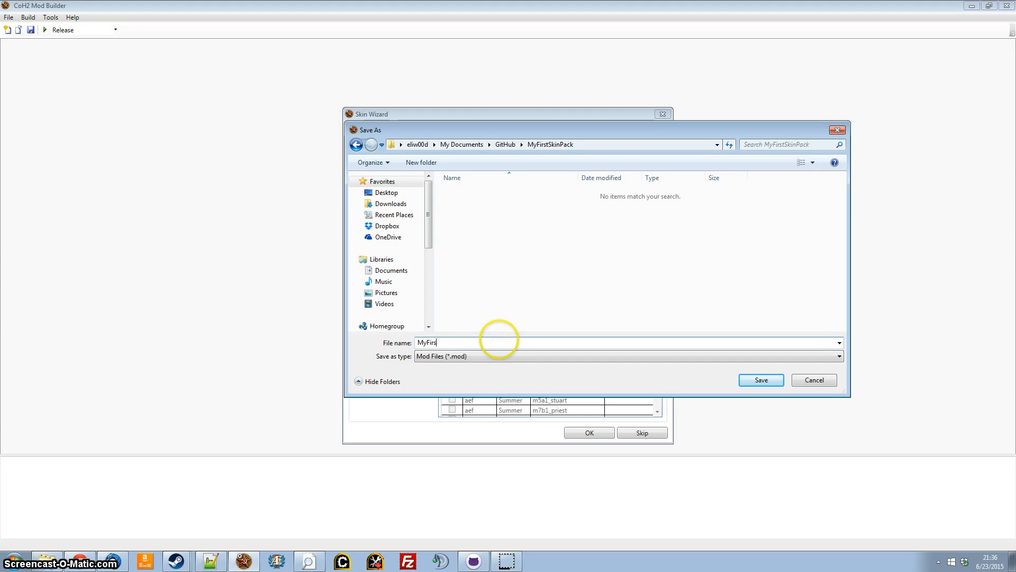
Create the skin pack named and described "My First Skin Pack", saving both its mod file and attribute file as MyFirstSkinPack.
text(ck)
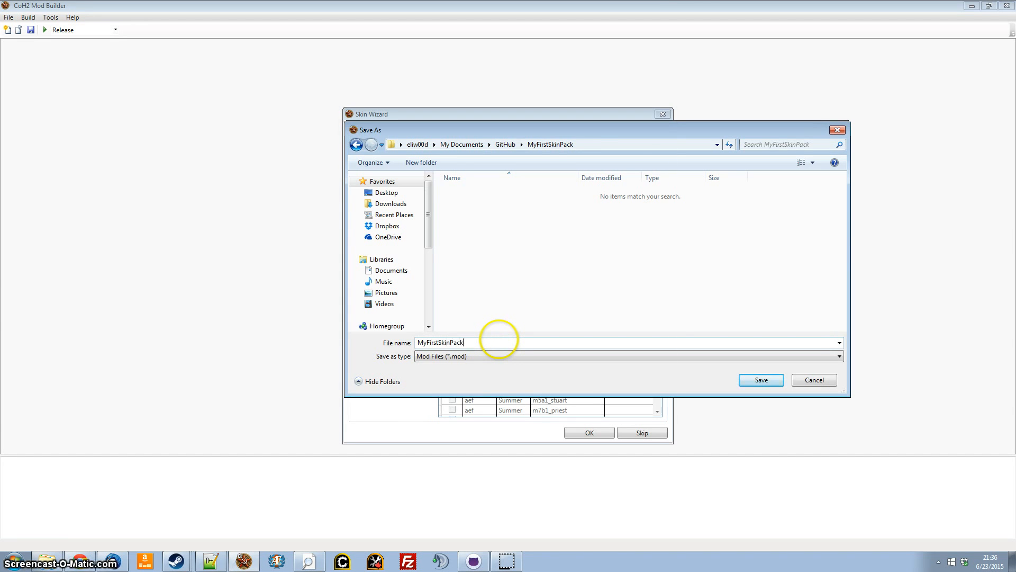
key(Return)
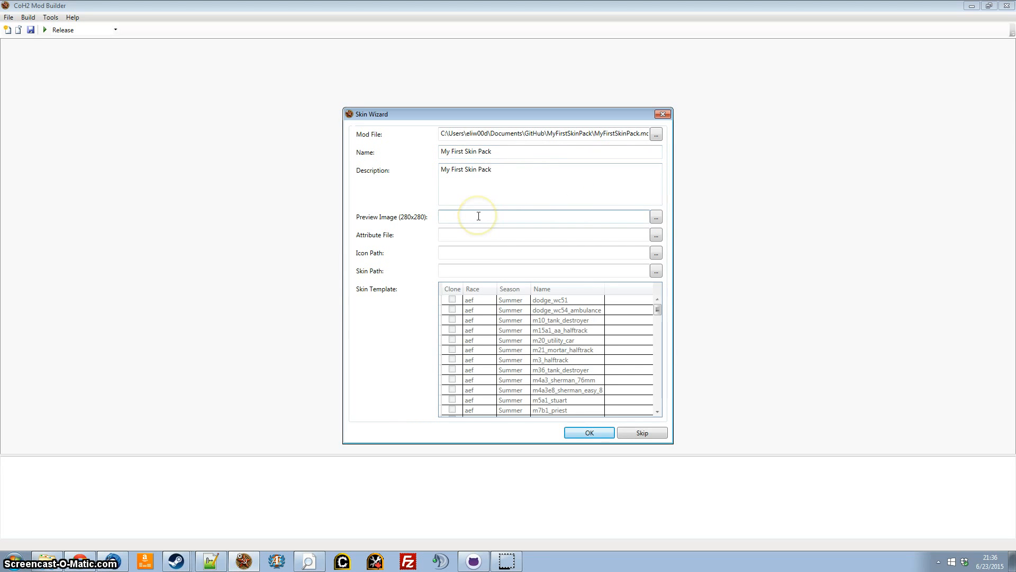
click(655, 235)
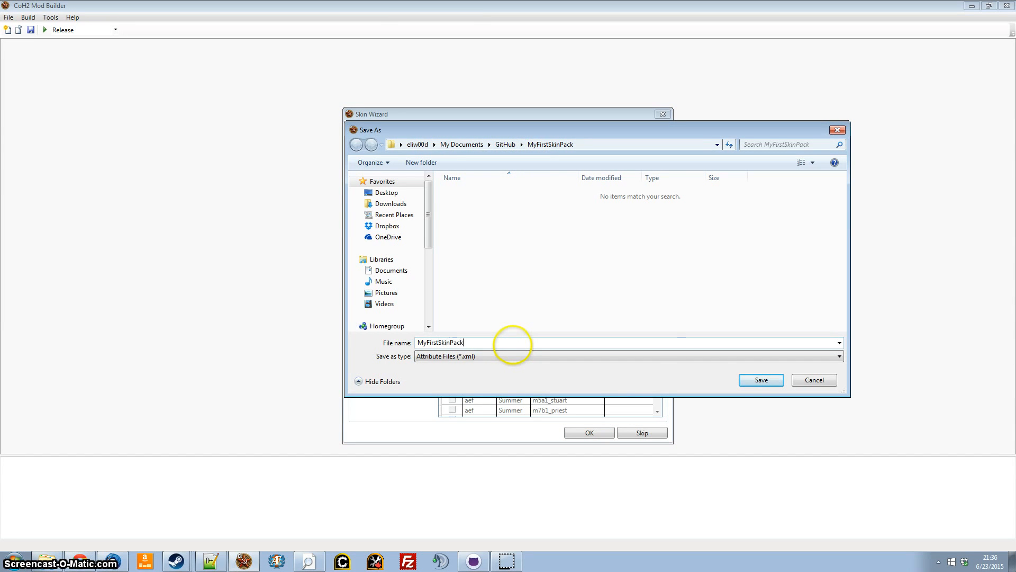
click(762, 380)
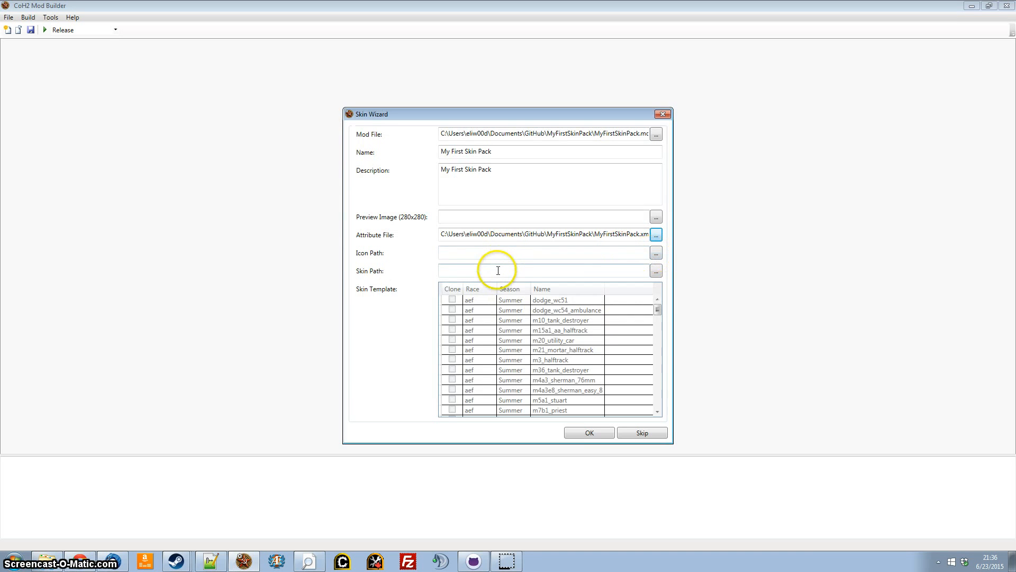
click(589, 433)
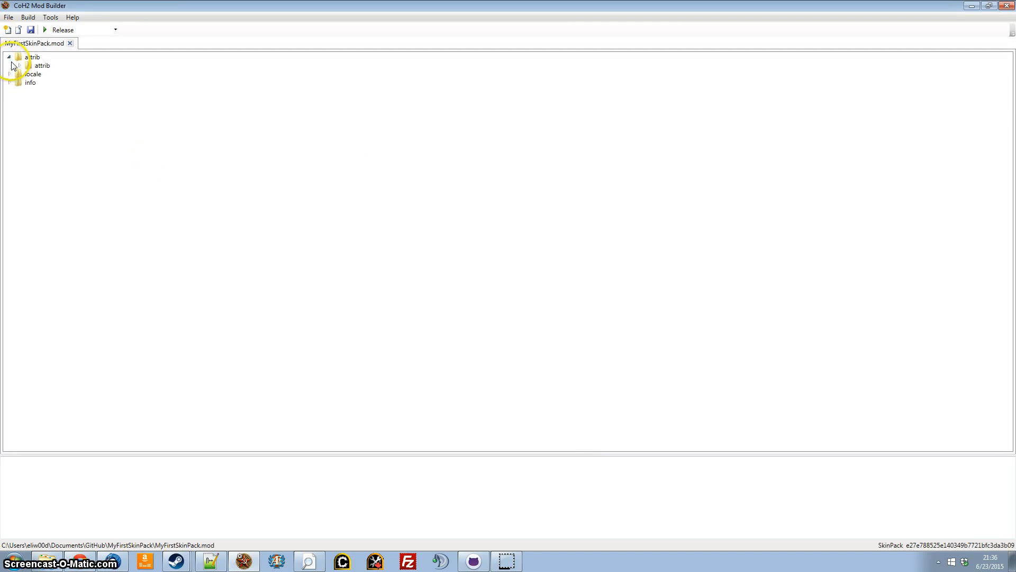
Expand the mod's attrib, locale and info trees and add a new table of contents with the Data alias.
click(19, 83)
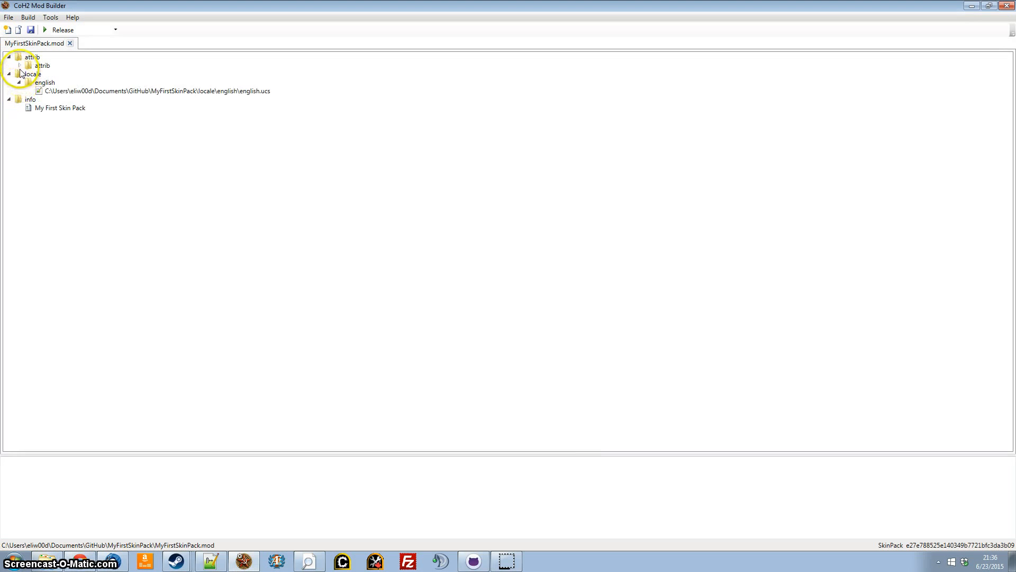
click(19, 66)
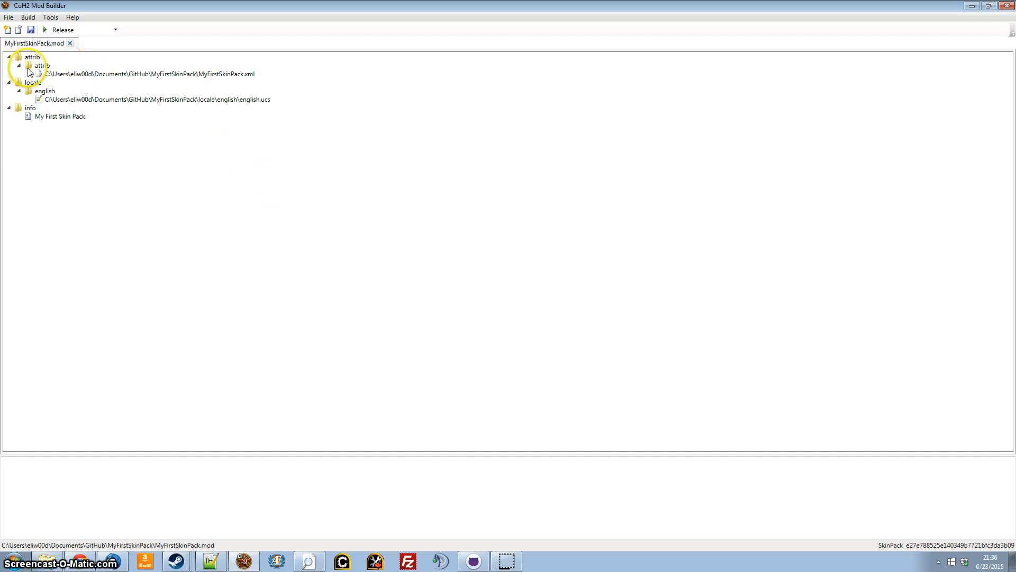
right_click(32, 60)
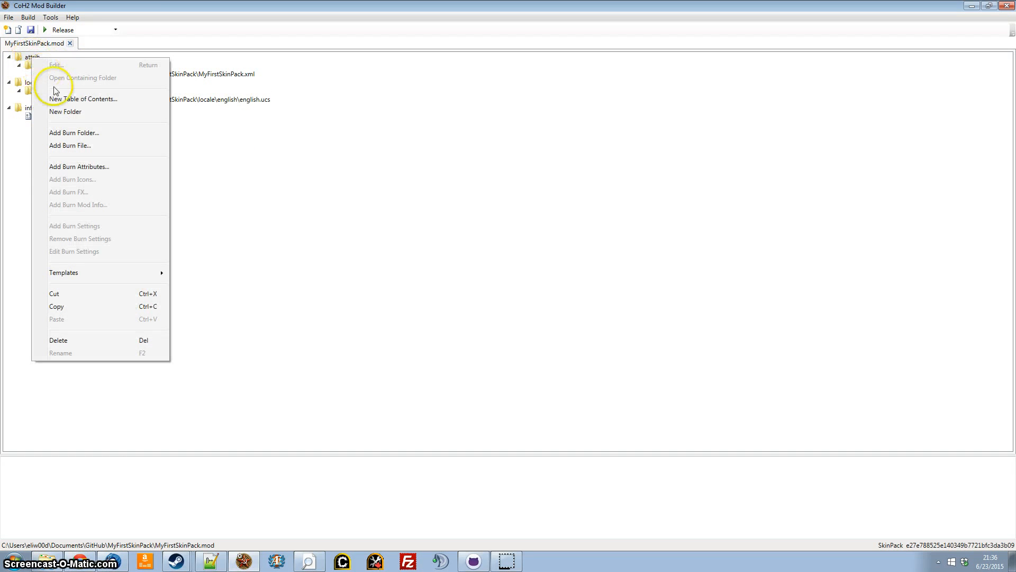
click(66, 99)
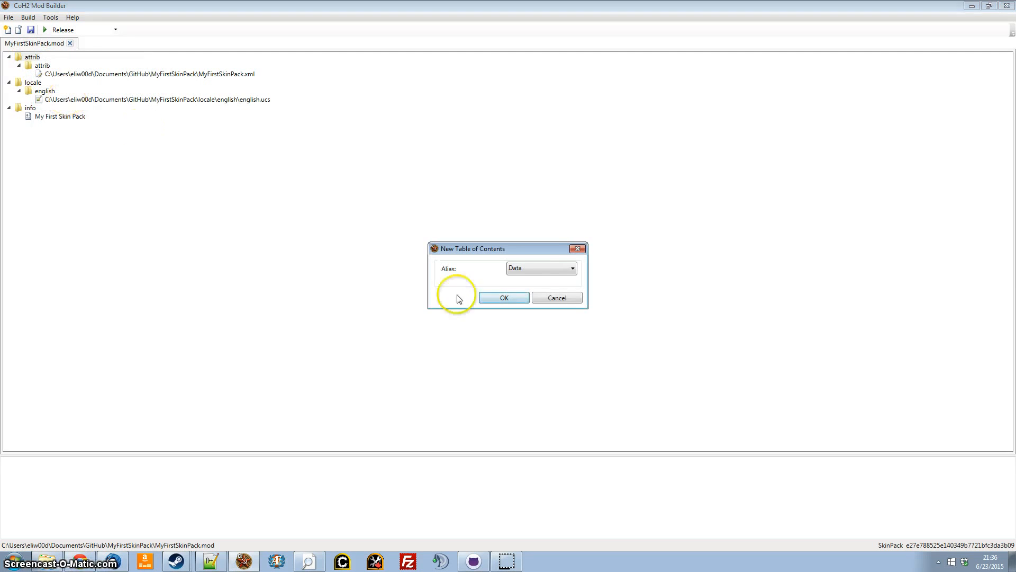
click(504, 298)
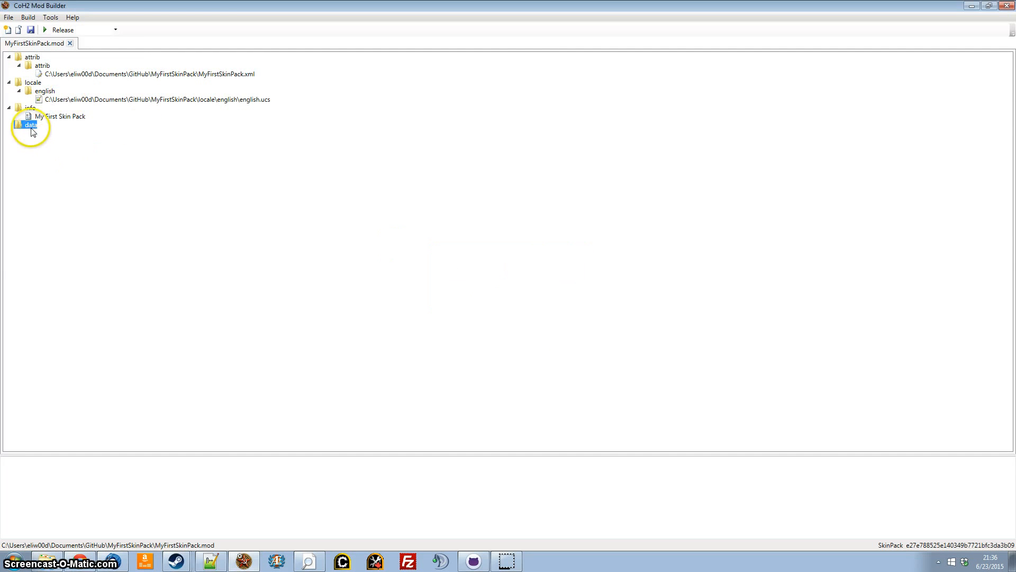
Create two folders named ui and art under the data table of contents.
right_click(29, 125)
click(78, 182)
text(ui)
key(Return)
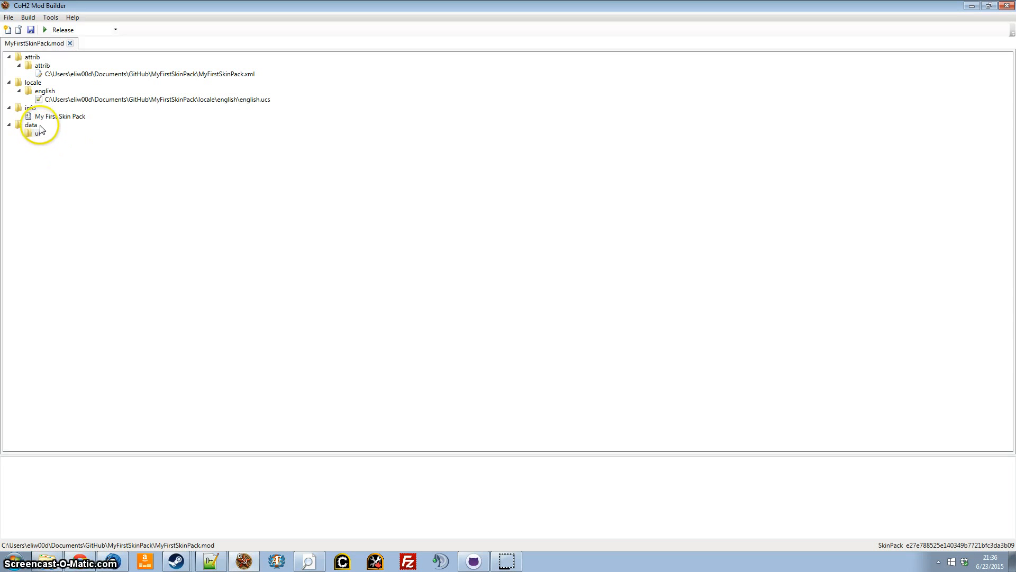
right_click(37, 129)
click(61, 168)
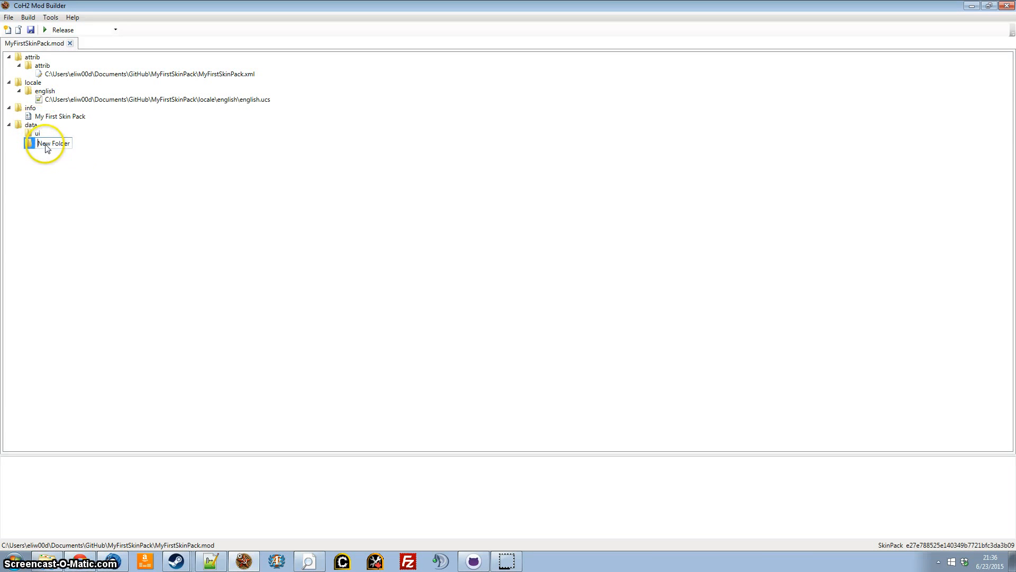
key(ctrl+a)
key(Return)
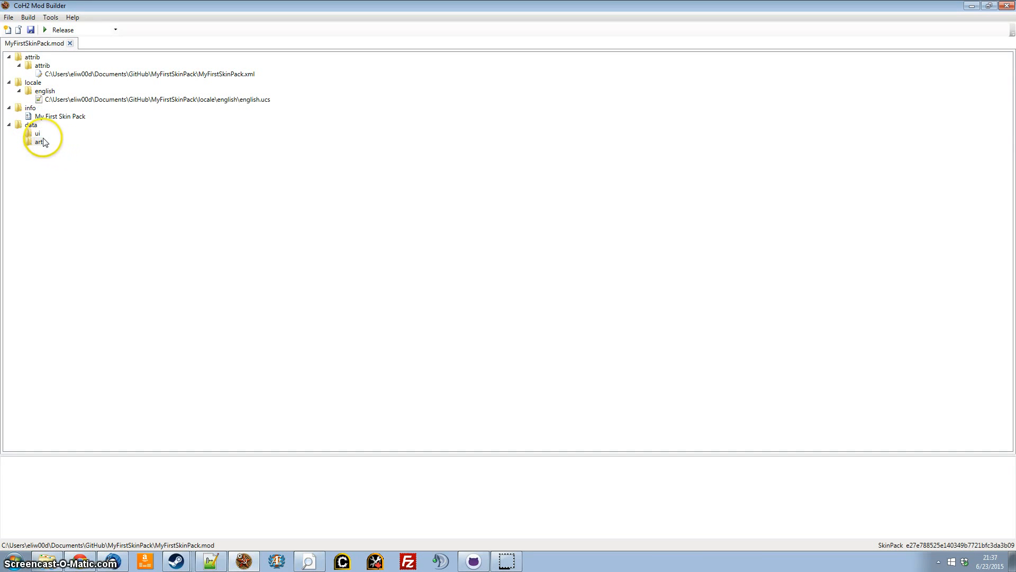
Start adding a burn folder to the art folder and create a data folder inside MyFirstSkinPack on disk.
right_click(42, 146)
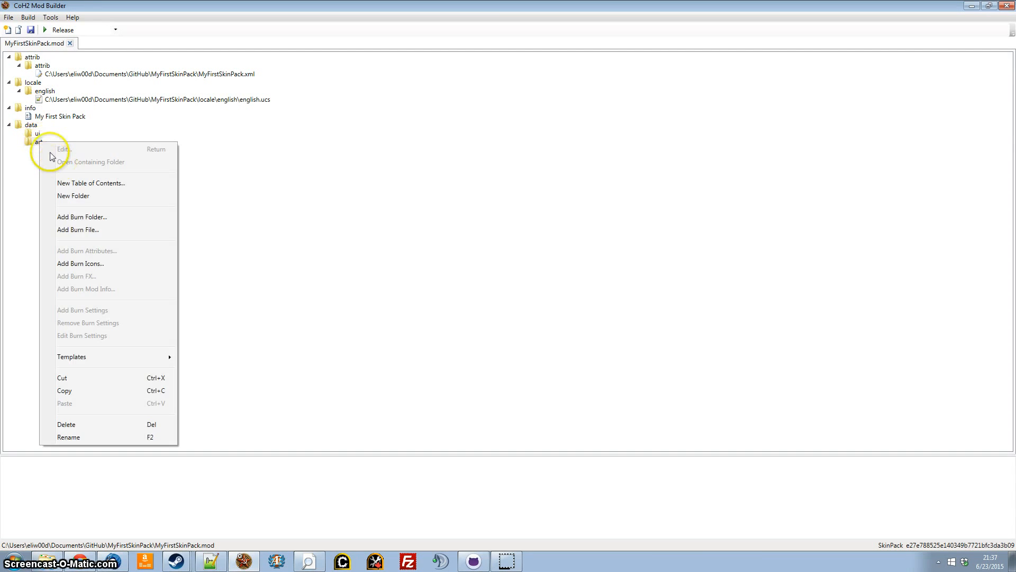
click(87, 215)
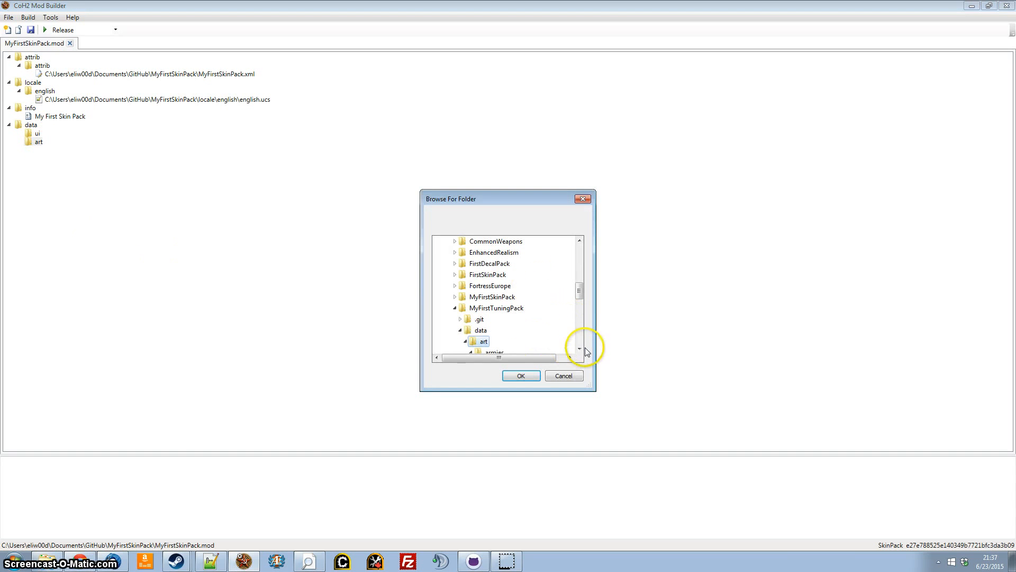
click(492, 297)
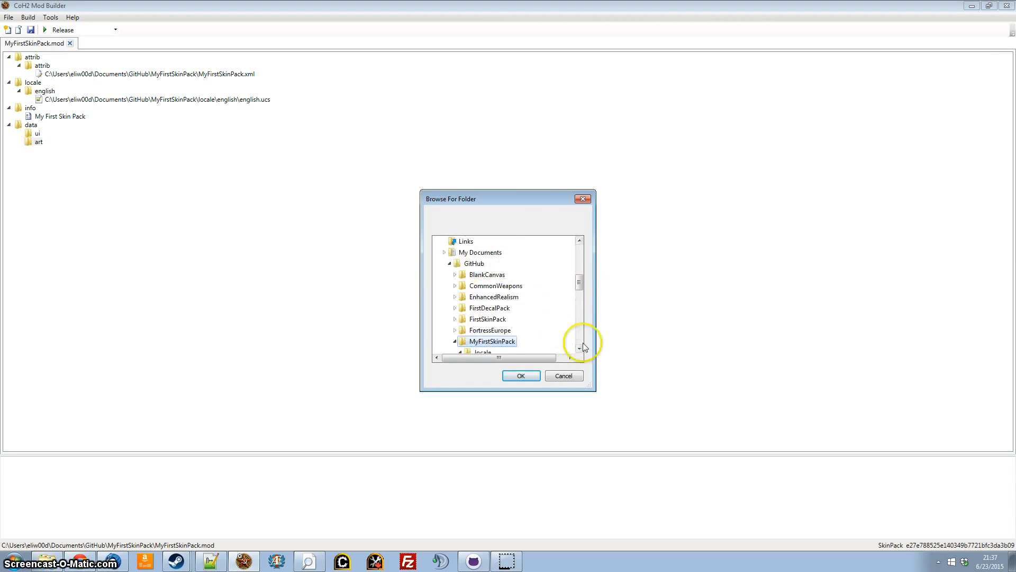
right_click(504, 308)
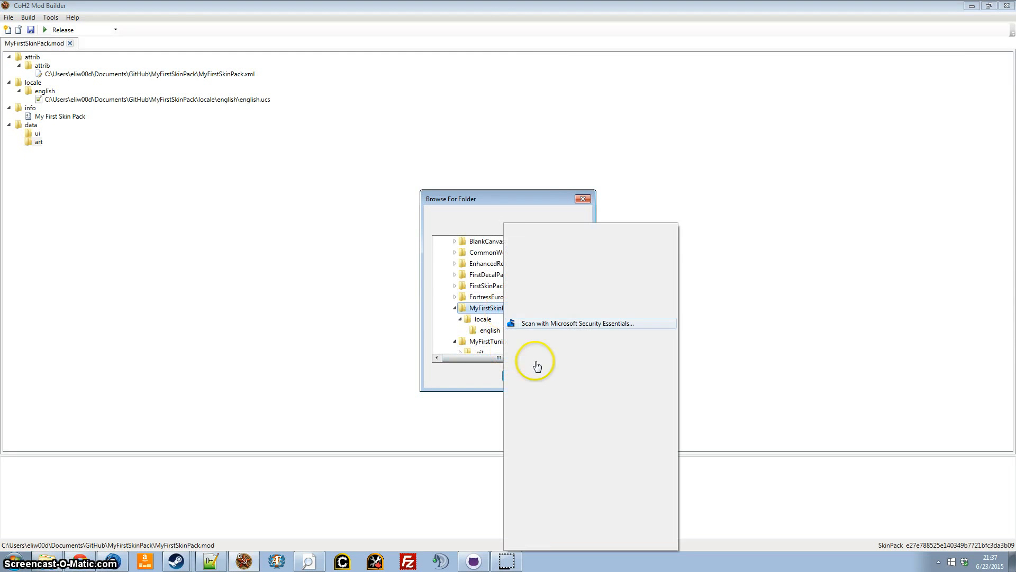
mouse_move(594, 528)
click(693, 527)
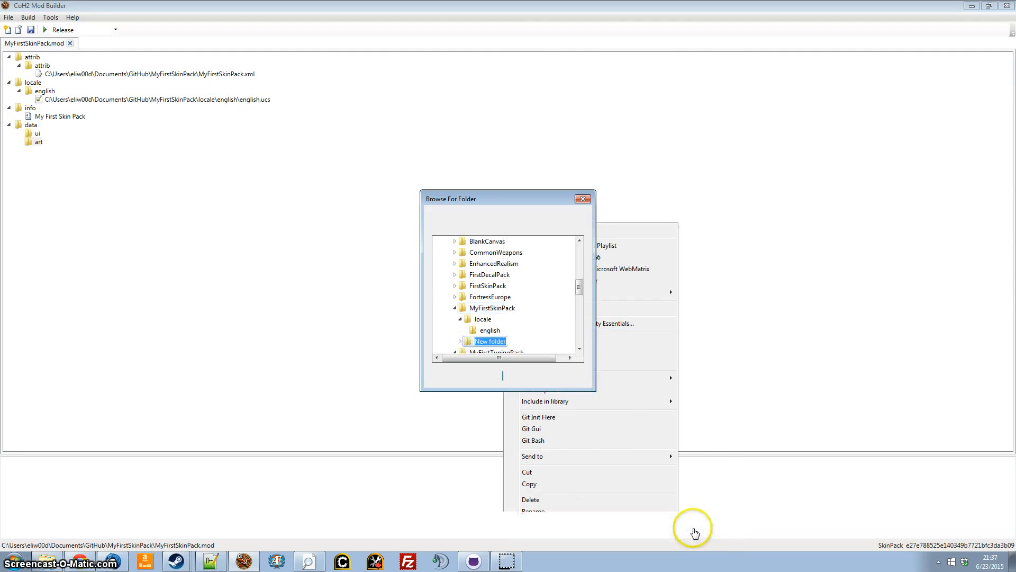
text(data)
click(508, 341)
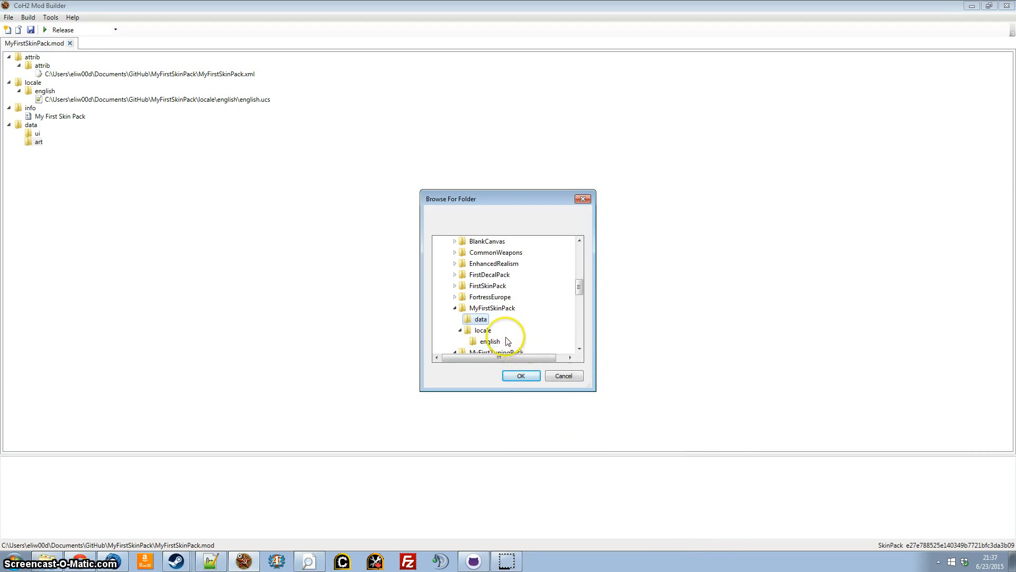
Create art and ui subfolders in the new data folder on disk and choose data\art as the burn folder.
right_click(480, 321)
mouse_move(494, 528)
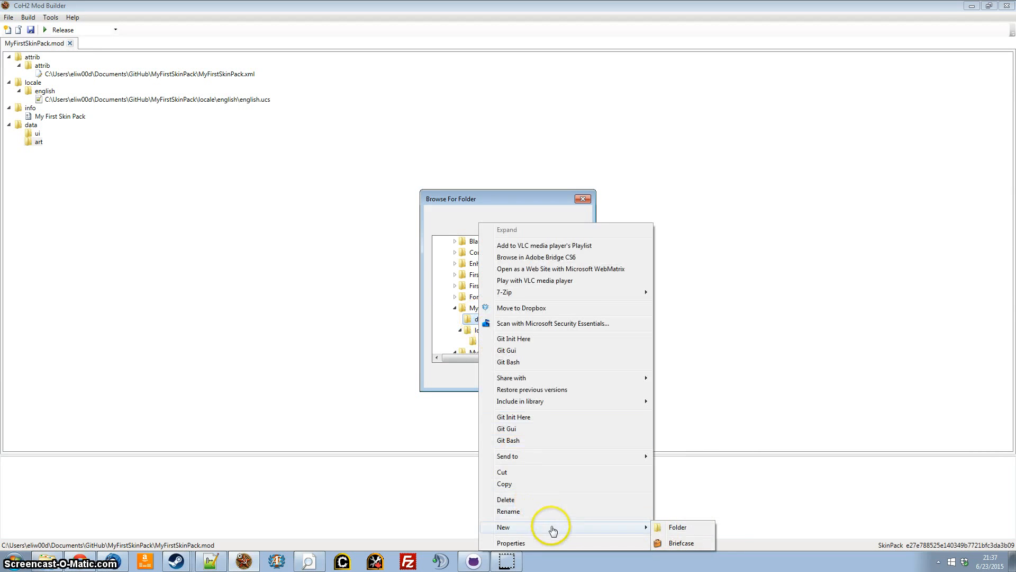
click(685, 531)
text(art)
right_click(482, 319)
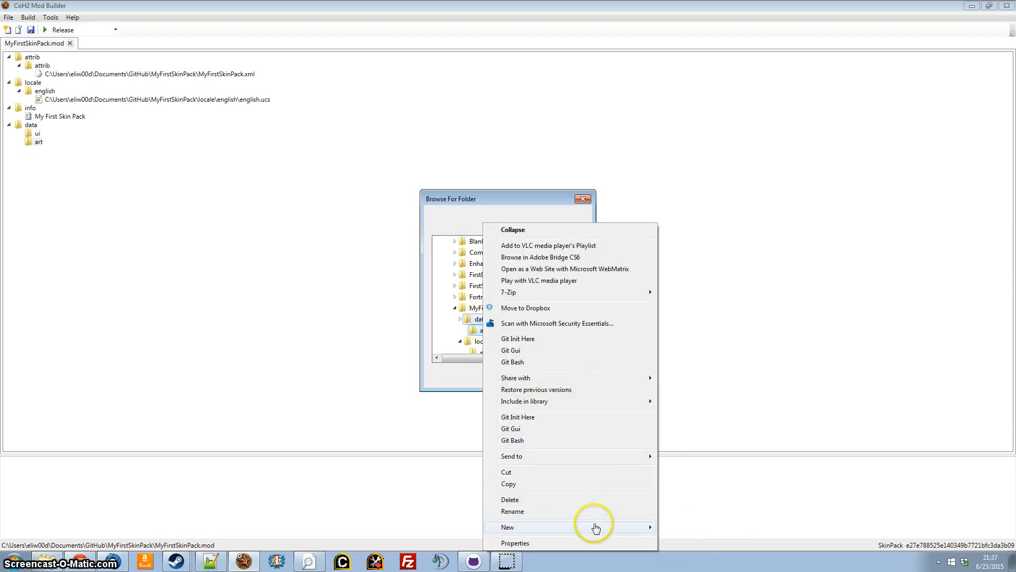
mouse_move(595, 528)
click(682, 531)
text(ui)
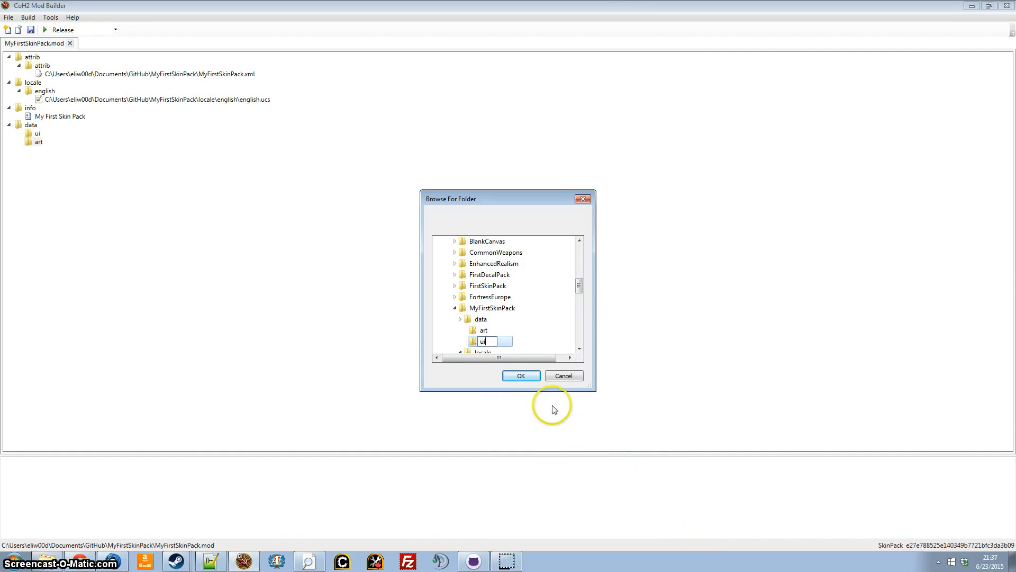
click(483, 330)
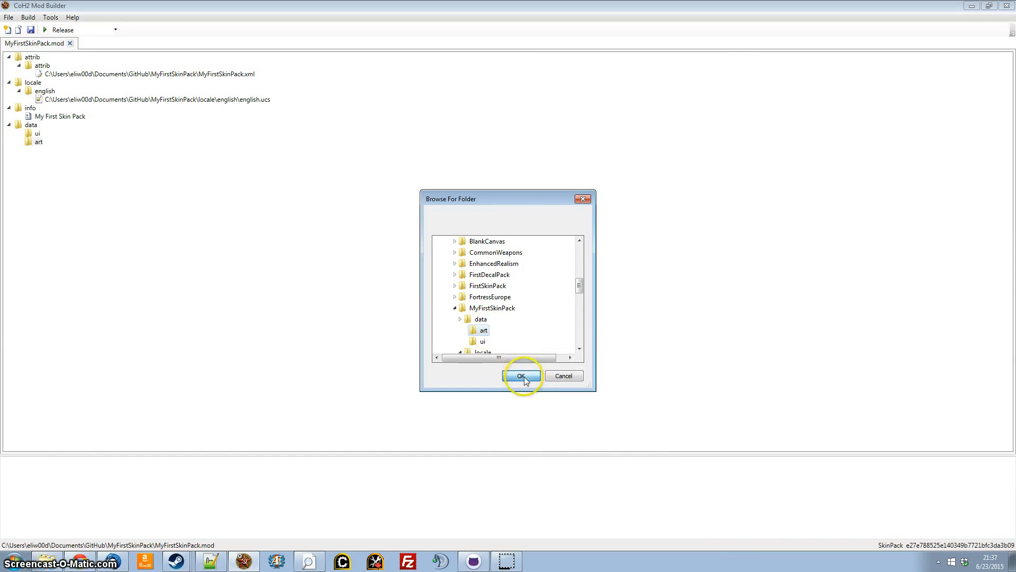
click(521, 375)
right_click(37, 131)
click(68, 210)
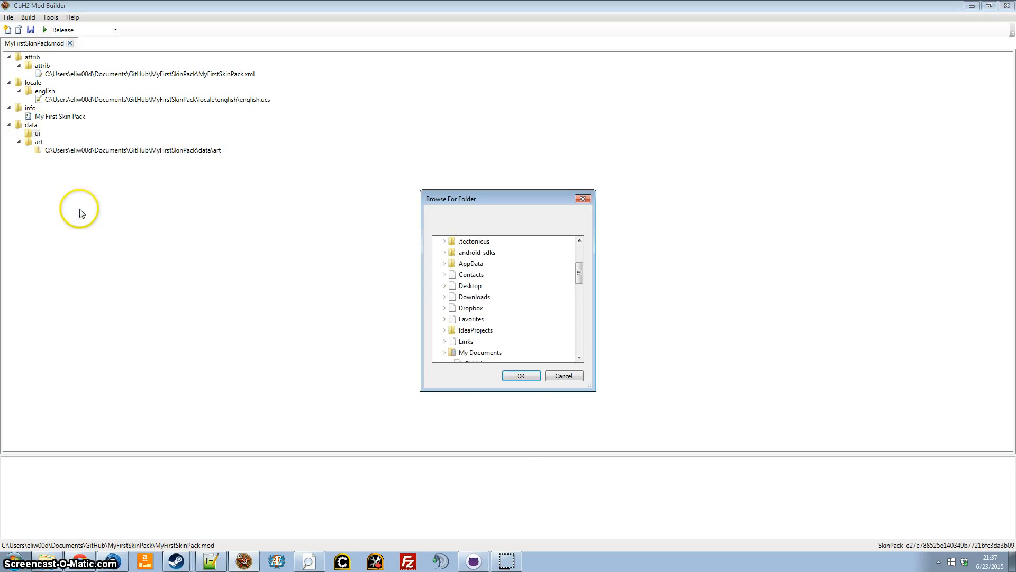
click(563, 375)
Add burn icons to the ui folder, using MyFirstSkinPack\data\ui as the source folder.
right_click(36, 132)
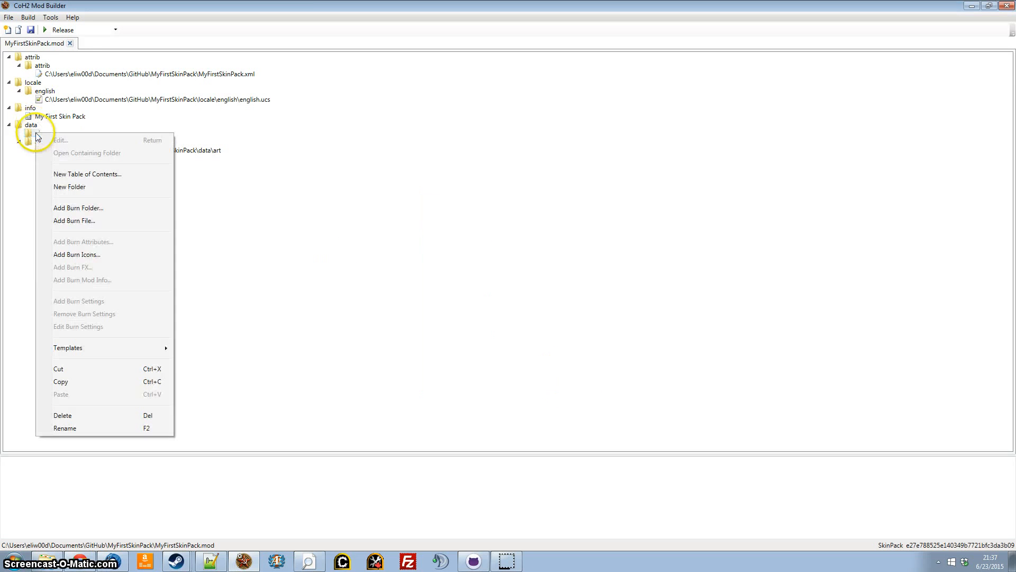
click(101, 256)
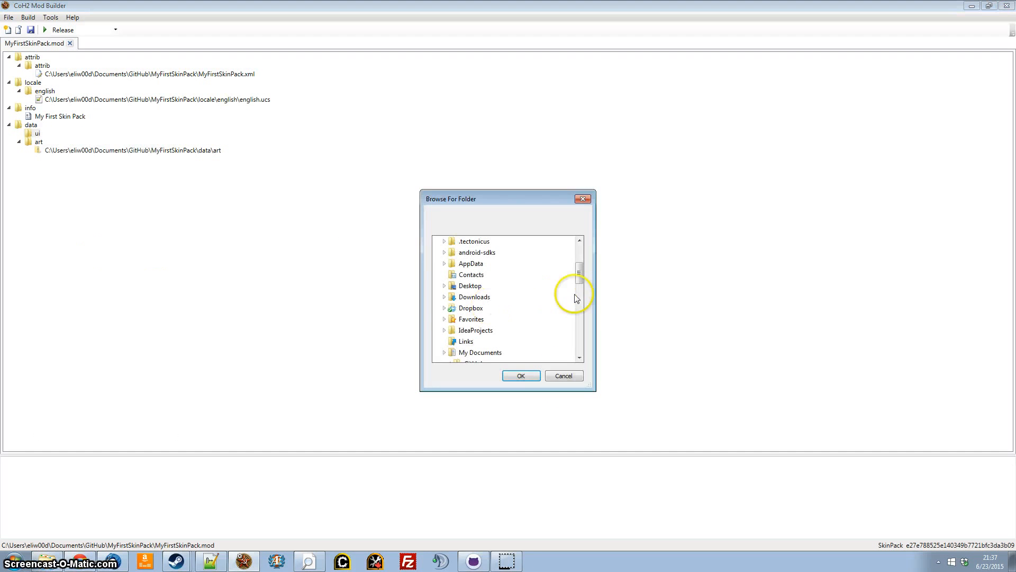
drag(578, 290, 581, 305)
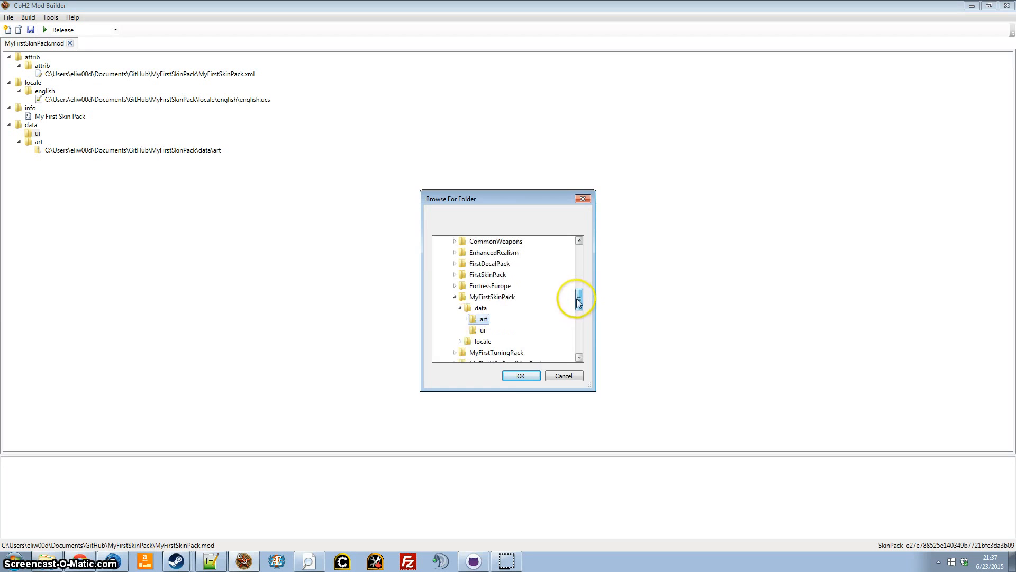
click(482, 331)
click(521, 375)
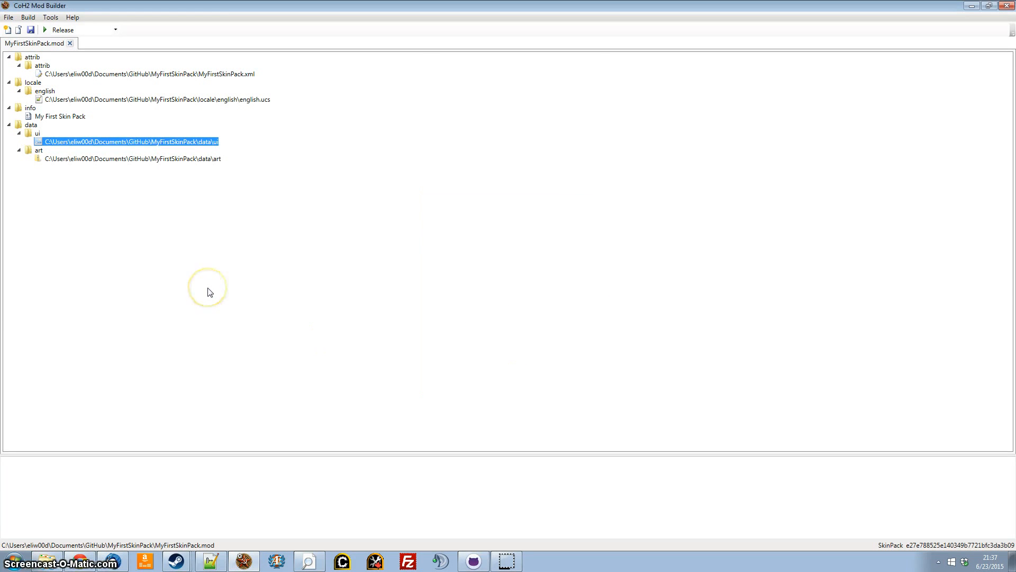
Open the containing folder of the data\art burn entry and move its window higher on the desktop.
click(176, 159)
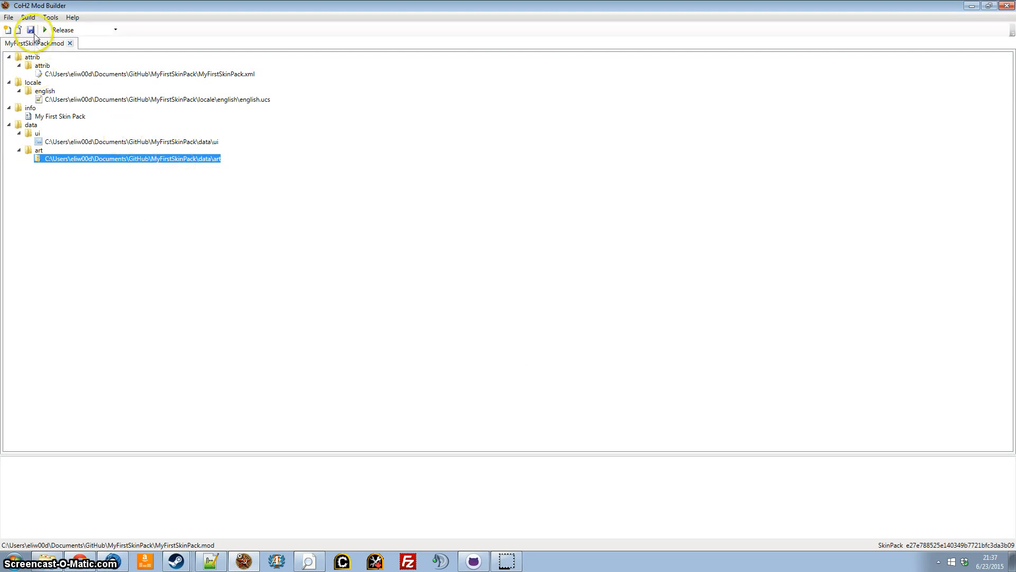
right_click(209, 163)
click(219, 173)
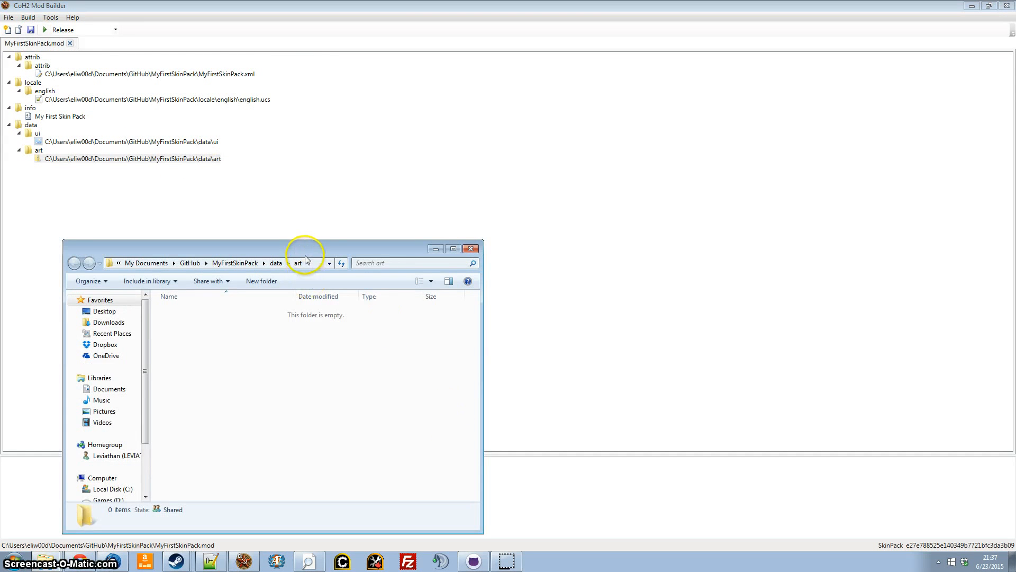
drag(302, 244, 316, 88)
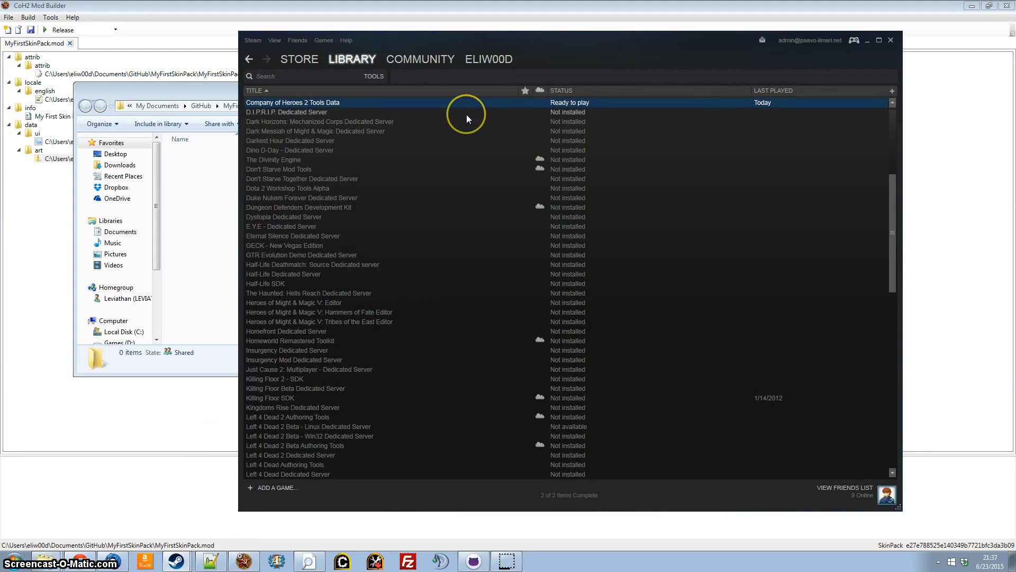
Look at the Steam library's category list, keeping Tools as the selected category for Company of Heroes 2 Tools Data.
click(372, 76)
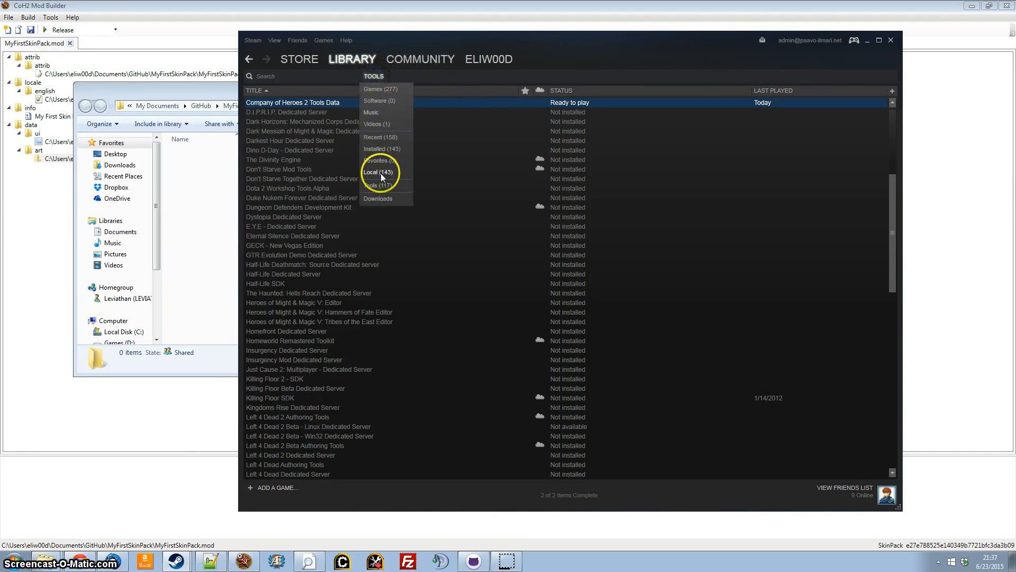
click(572, 51)
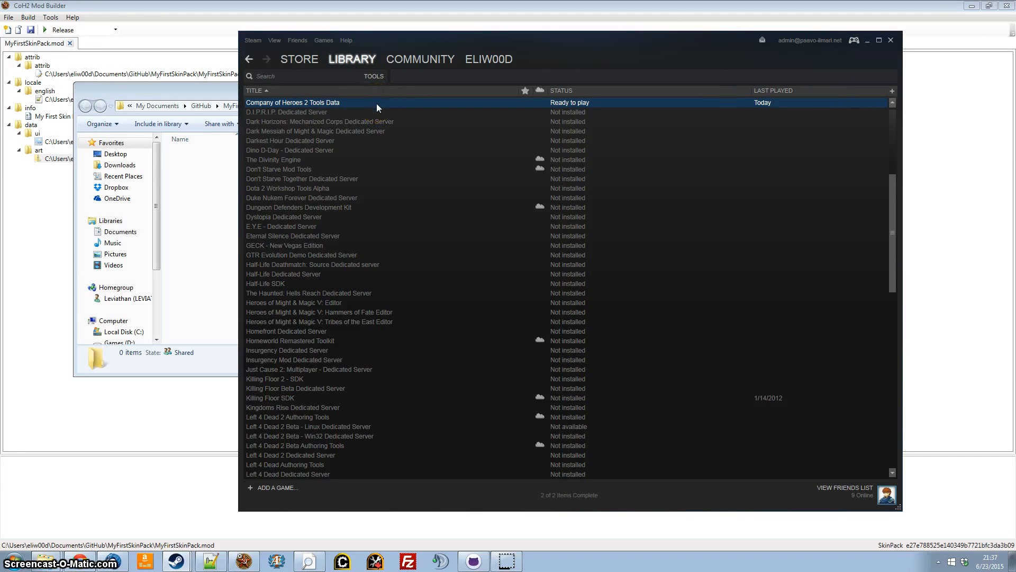
Switch to Windows Explorer, bringing forward the art folder and the skins folder of Company of Heroes 2 Tools Data.
click(225, 276)
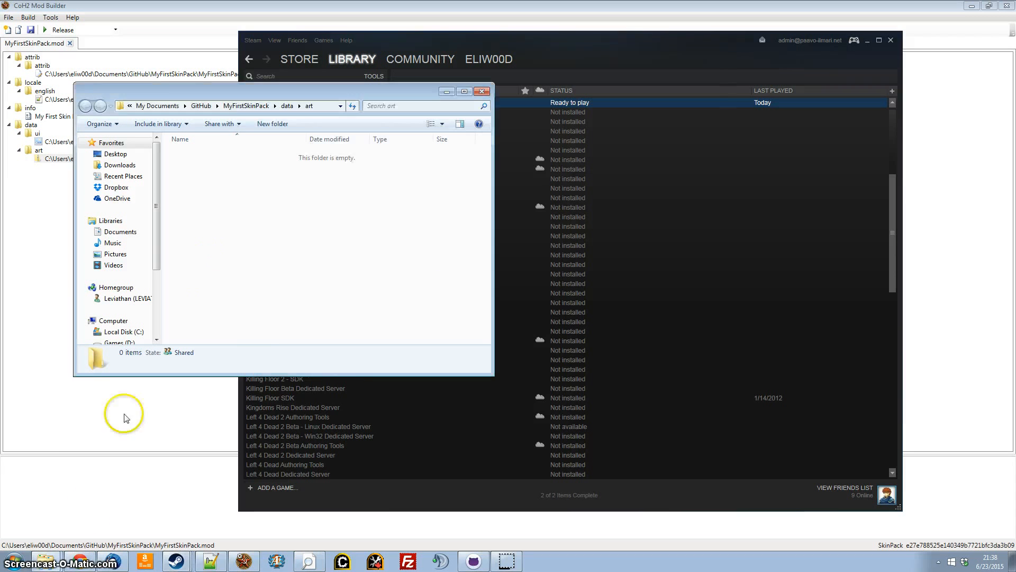
click(46, 560)
click(44, 519)
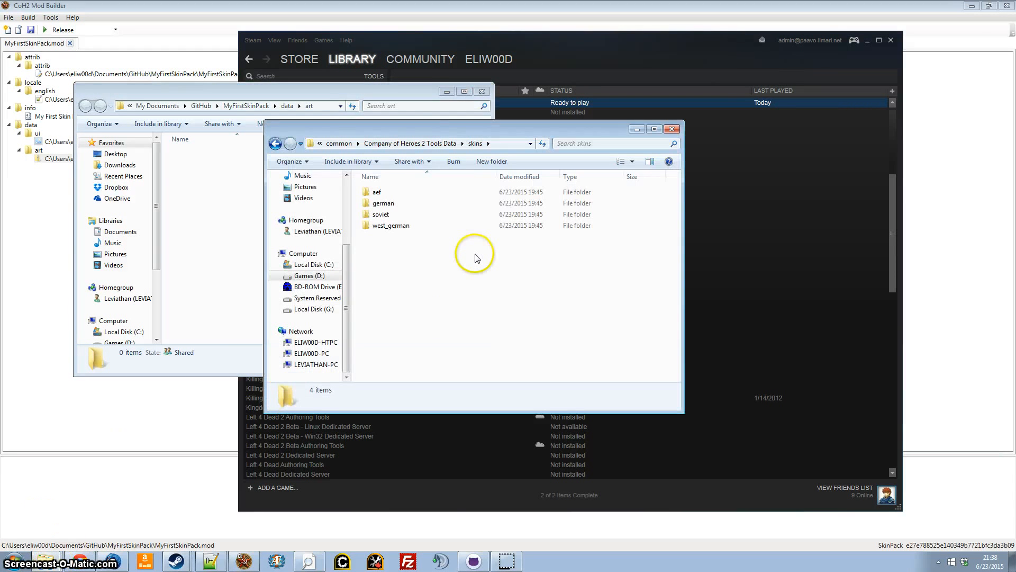
Open the aef folder in the Tools Data skins directory and look at its PSD vehicle templates, starting with dodge_wc51.psd.
double_click(392, 192)
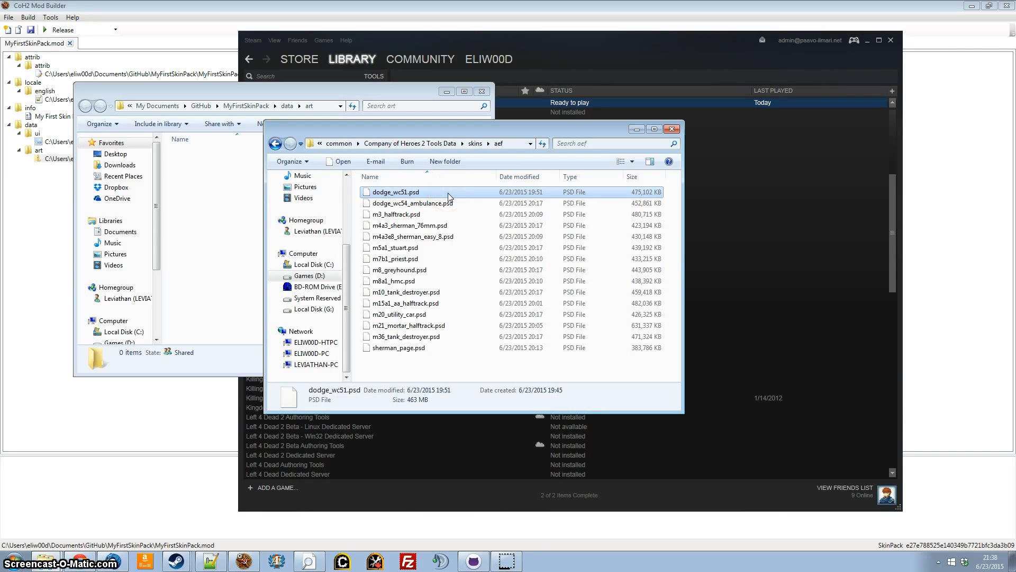
click(431, 194)
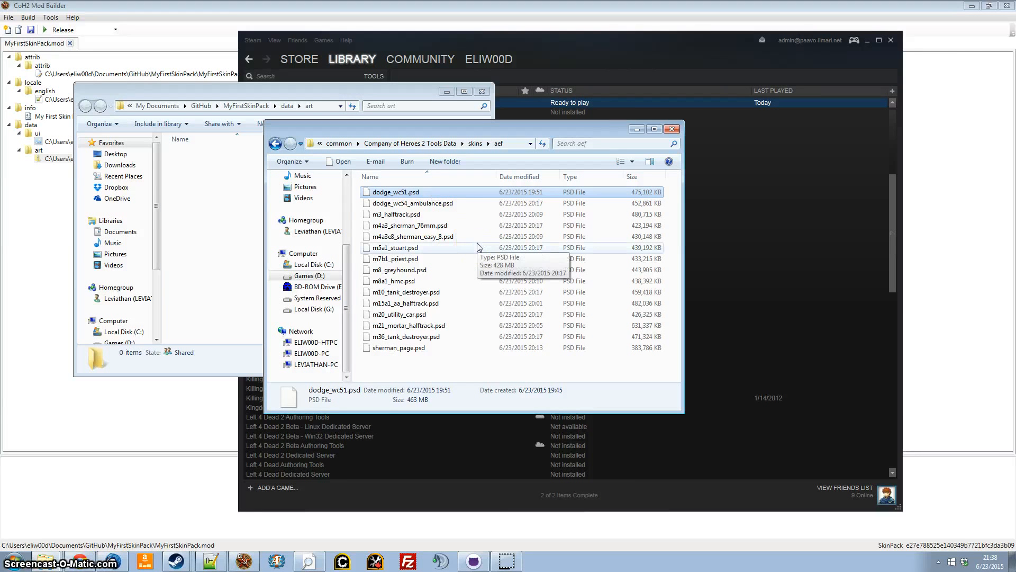
click(239, 291)
Return to CoH2 Mod Builder and start a new SkinPack mod to view the Skin Wizard, skipping it and closing the new project.
click(213, 413)
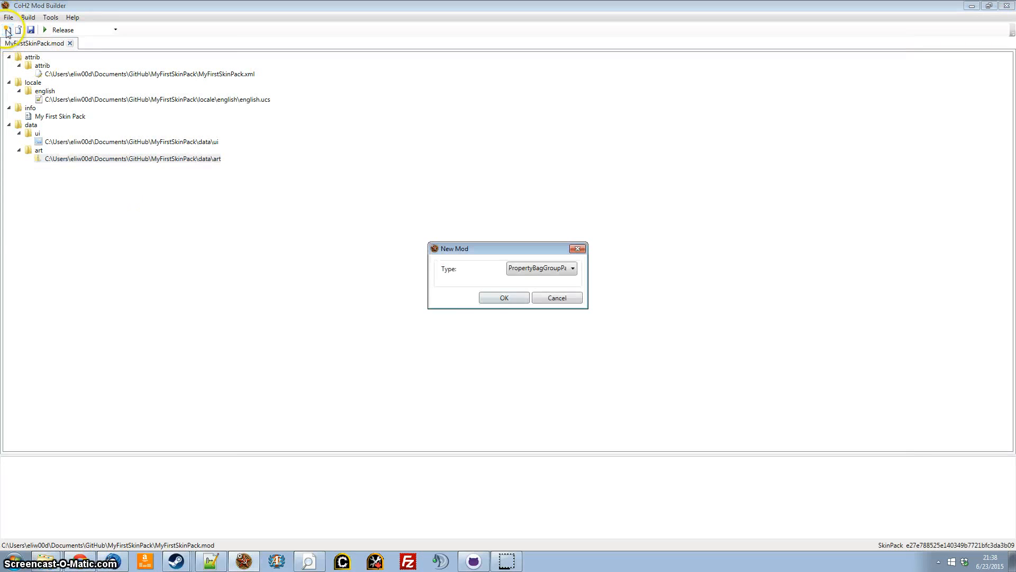
click(513, 268)
click(532, 315)
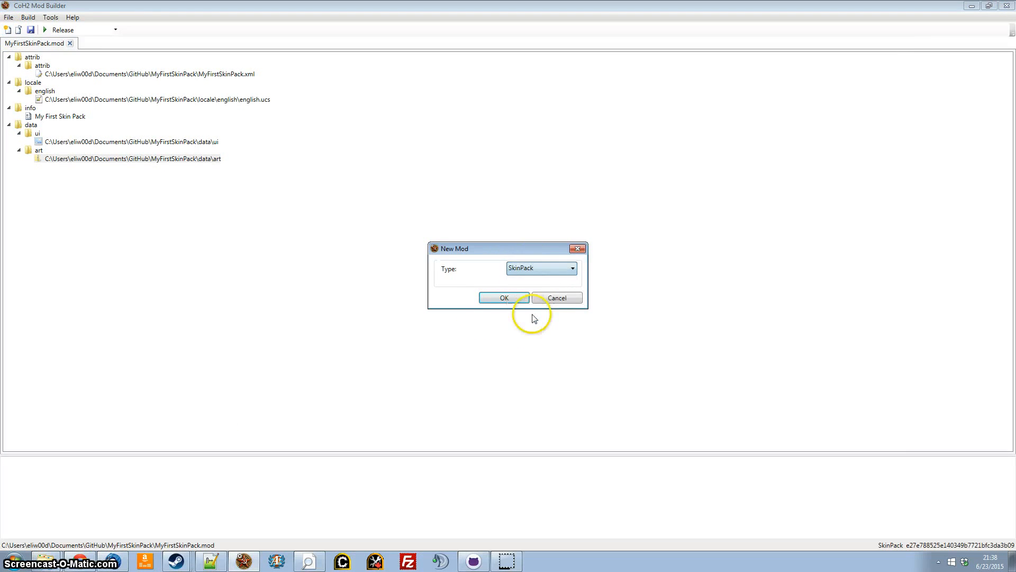
click(506, 298)
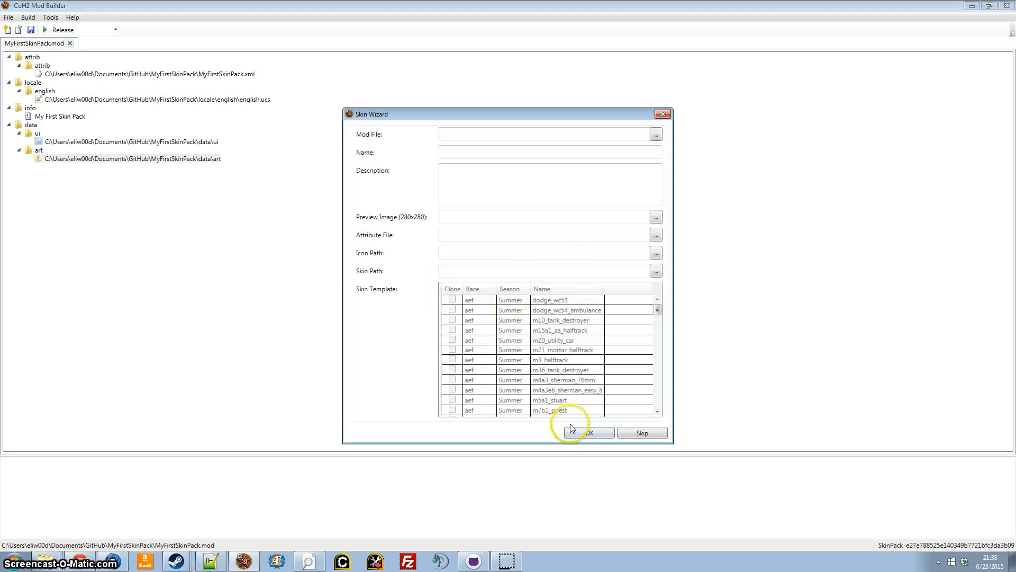
click(594, 271)
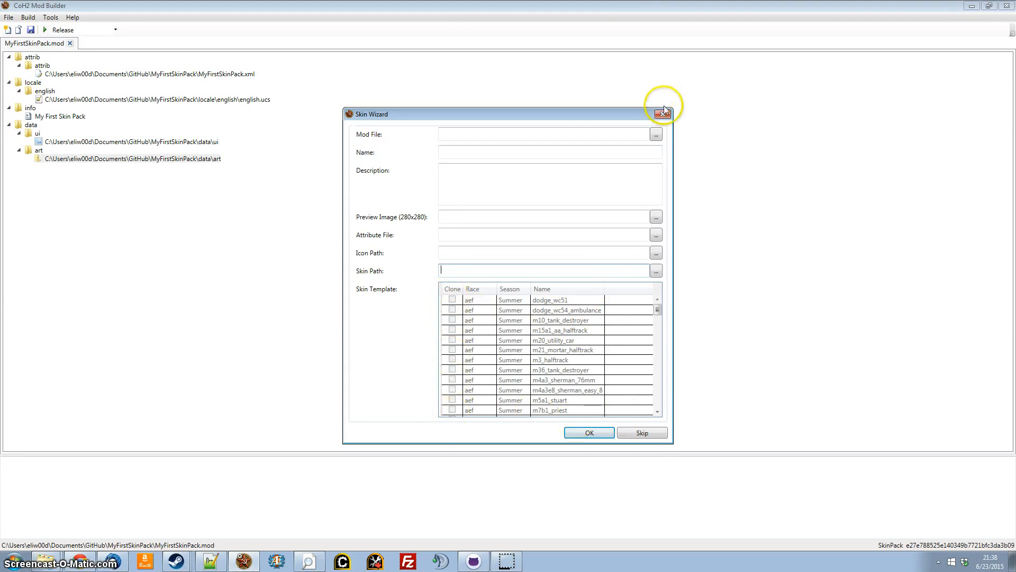
click(642, 433)
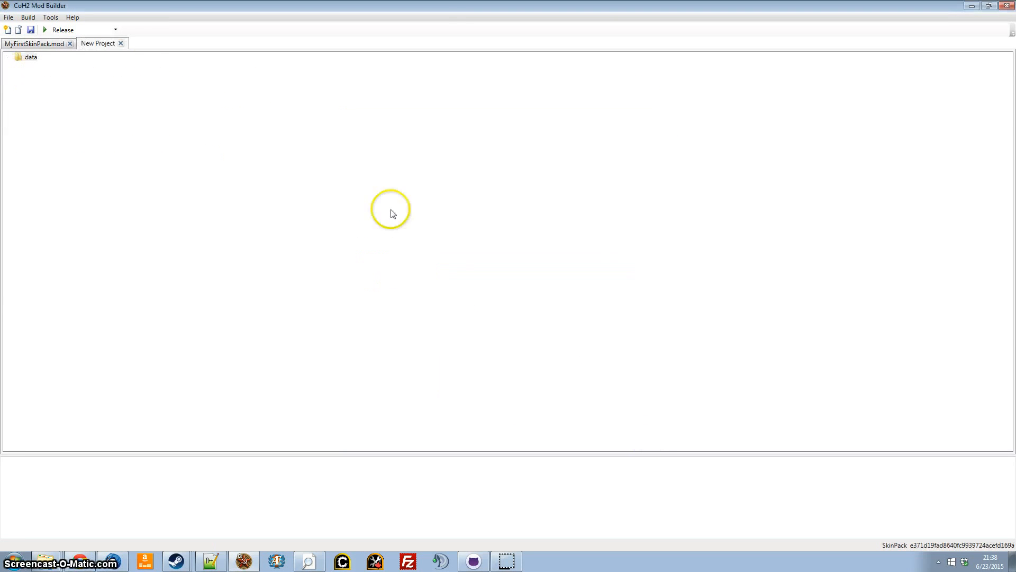
click(121, 44)
click(467, 313)
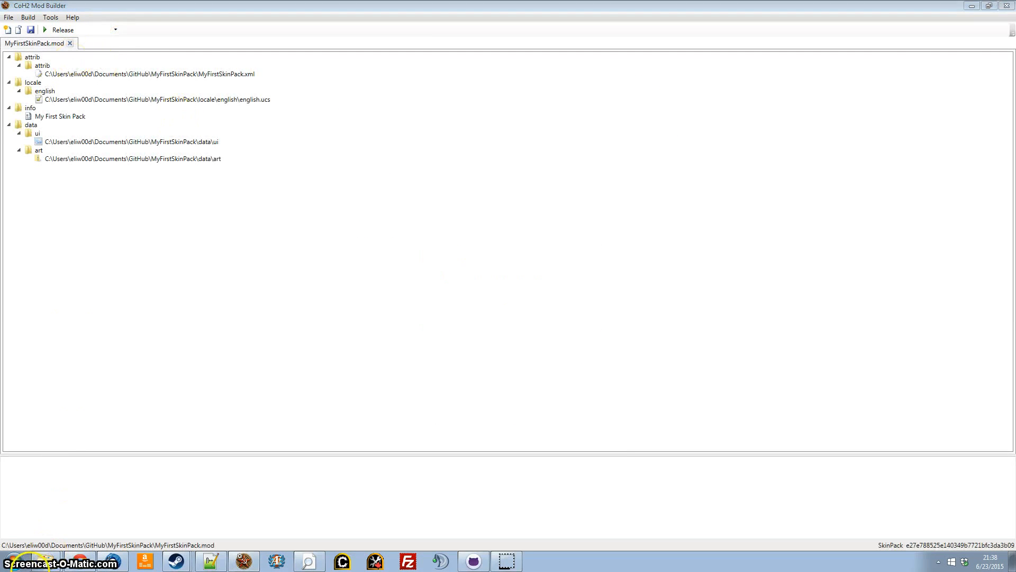
Switch to the aef skins folder window, show its full folder path, and return to CoH2 Mod Builder.
mouse_move(43, 552)
click(43, 520)
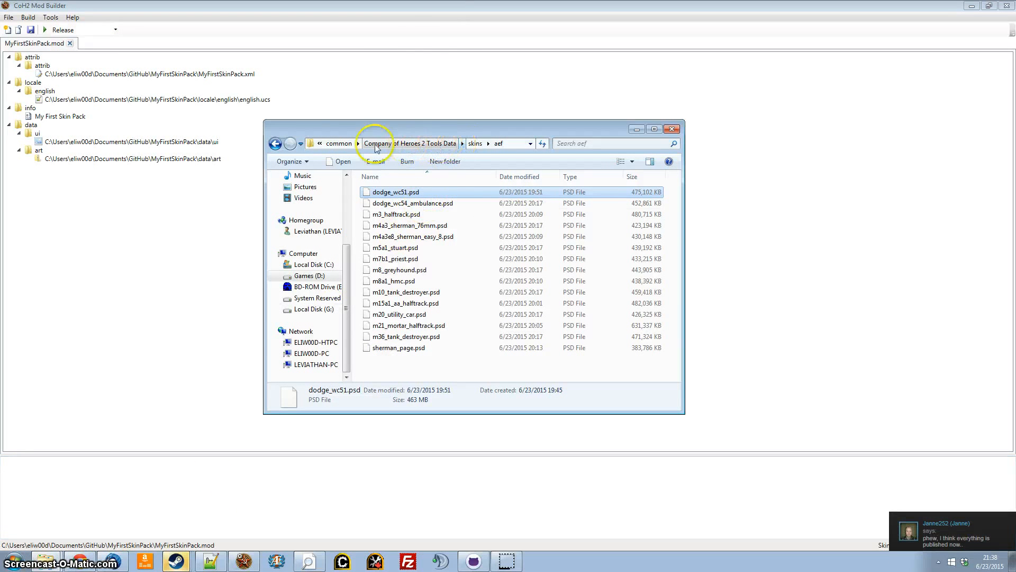
click(521, 143)
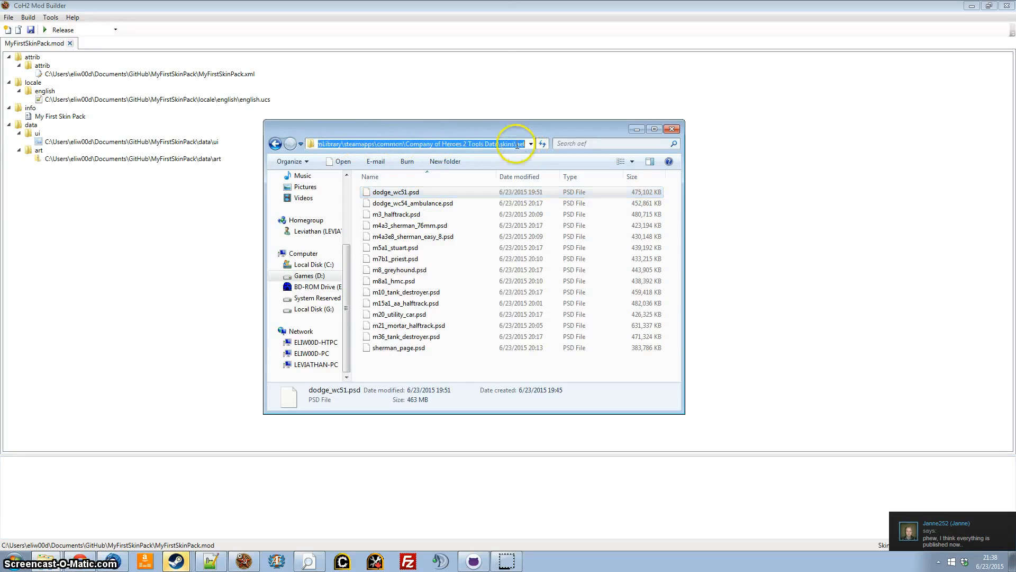
click(504, 314)
click(806, 412)
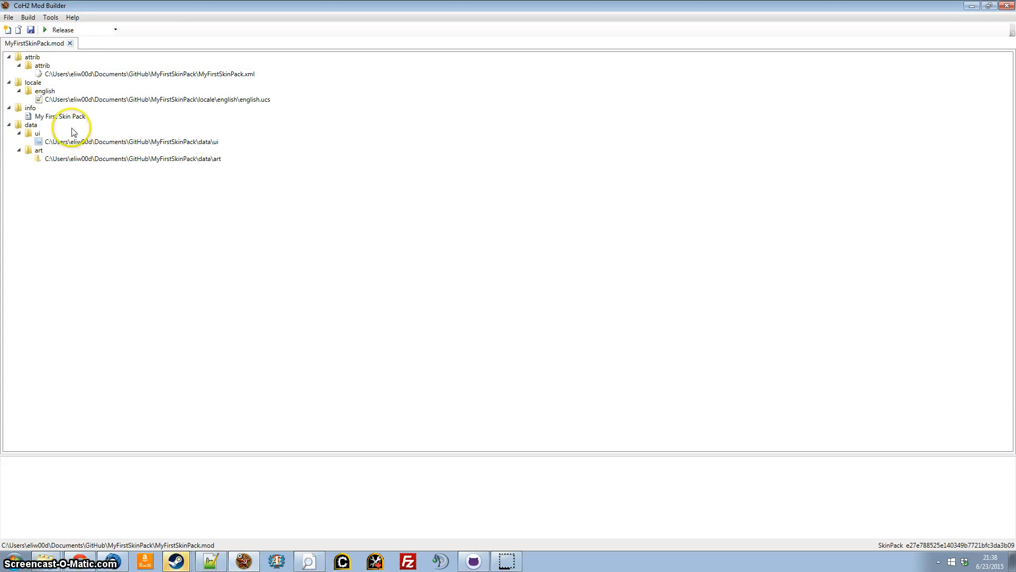
Open the containing folder of the data\art burn entry, move its window lower, and return to the mod project.
right_click(136, 161)
click(147, 169)
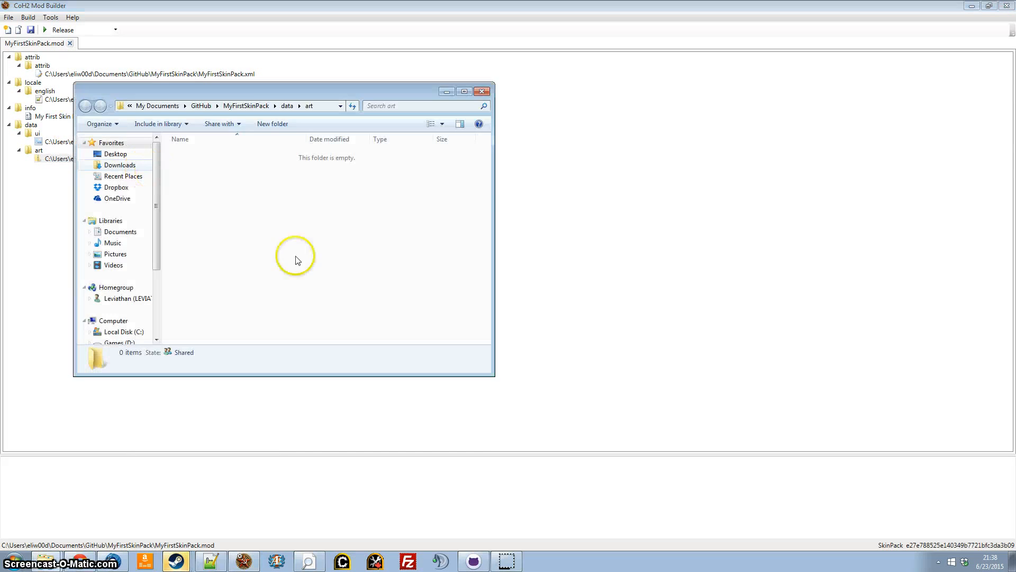
drag(267, 97, 269, 184)
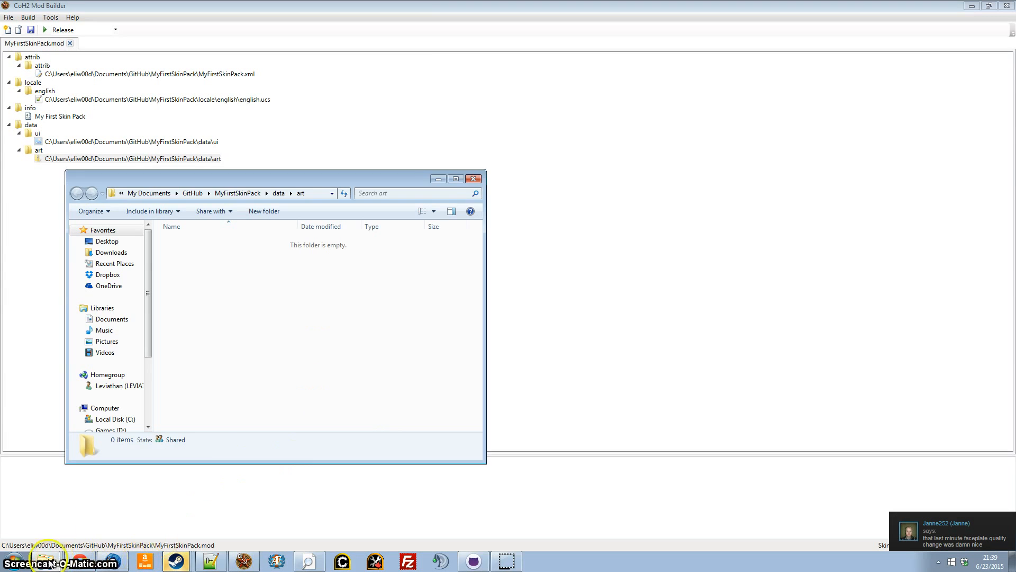
click(359, 482)
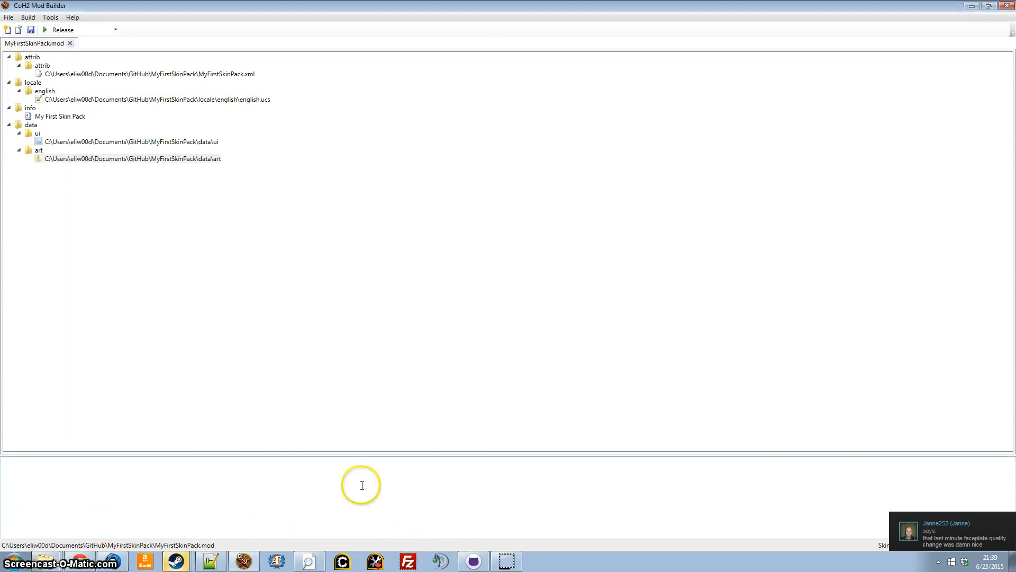
Switch to Archive Viewer and examine the brummbar vehicle's skins folder structure in ArtGermanEF.sga, including the german_0001_summer and german_0001_winter folders.
click(311, 561)
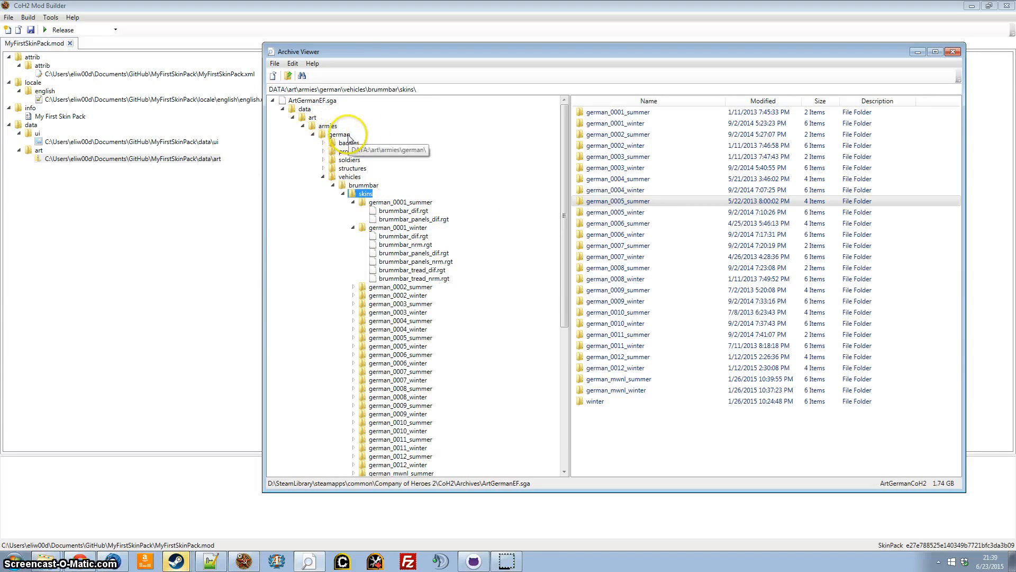
click(362, 185)
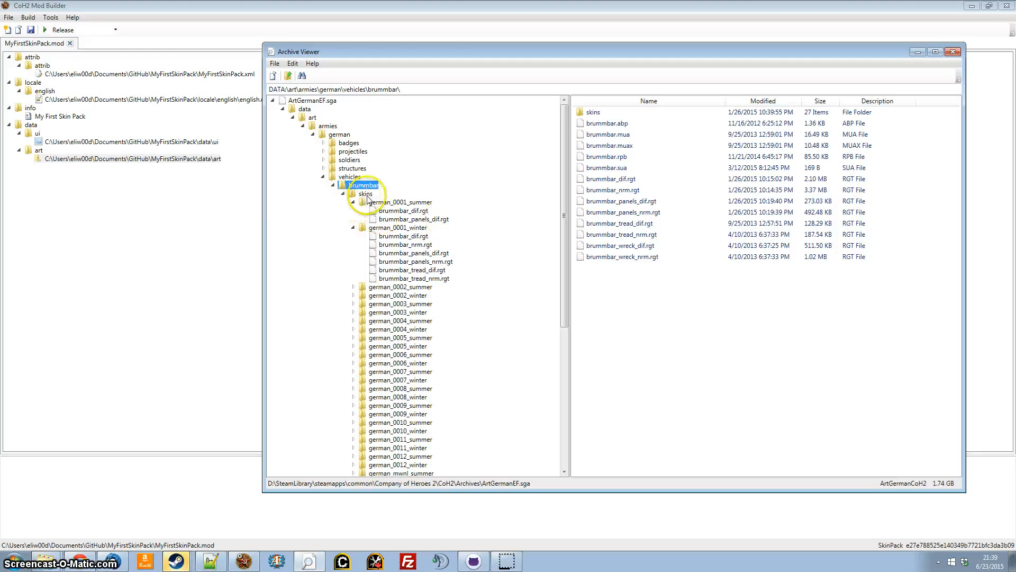
click(366, 195)
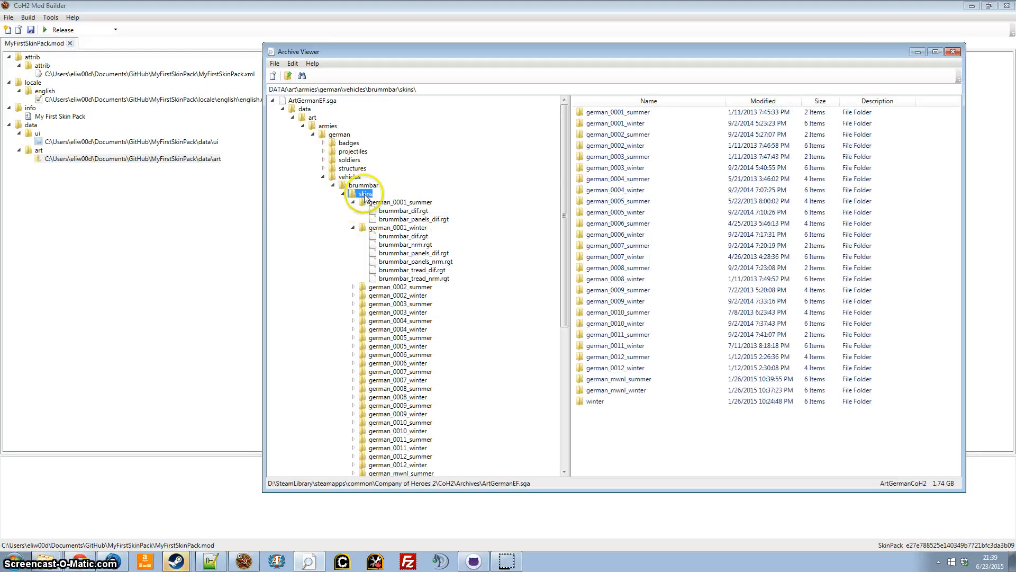
click(401, 202)
click(398, 228)
scroll(532, 264, down, 5)
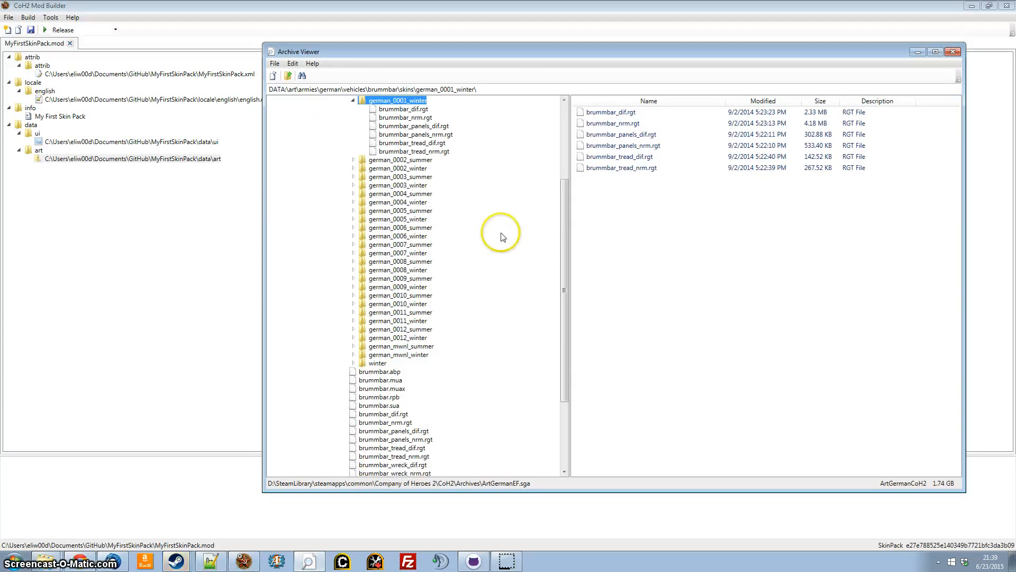
scroll(498, 234, down, 3)
scroll(498, 233, up, 4)
scroll(497, 237, up, 4)
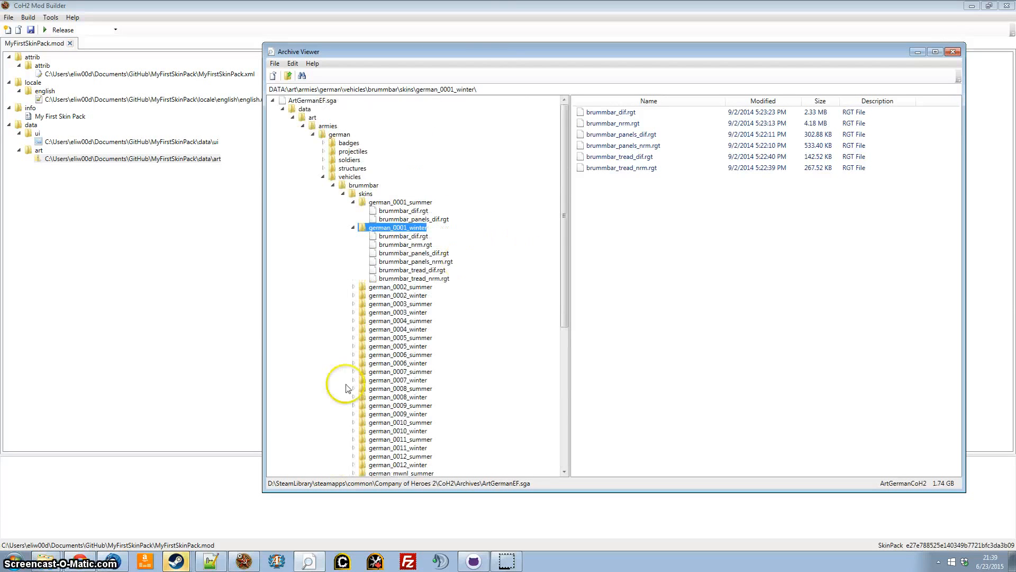
Reopen the data\art folder from the mod project and place its window over Archive Viewer, keeping the archive's folder tree visible.
right_click(155, 159)
click(180, 177)
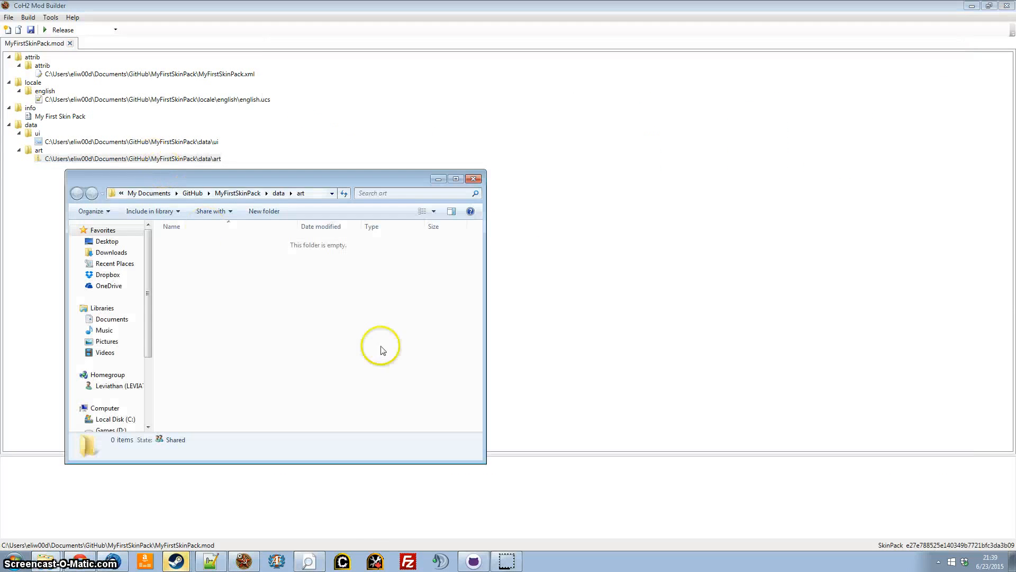
click(276, 561)
drag(255, 177, 679, 177)
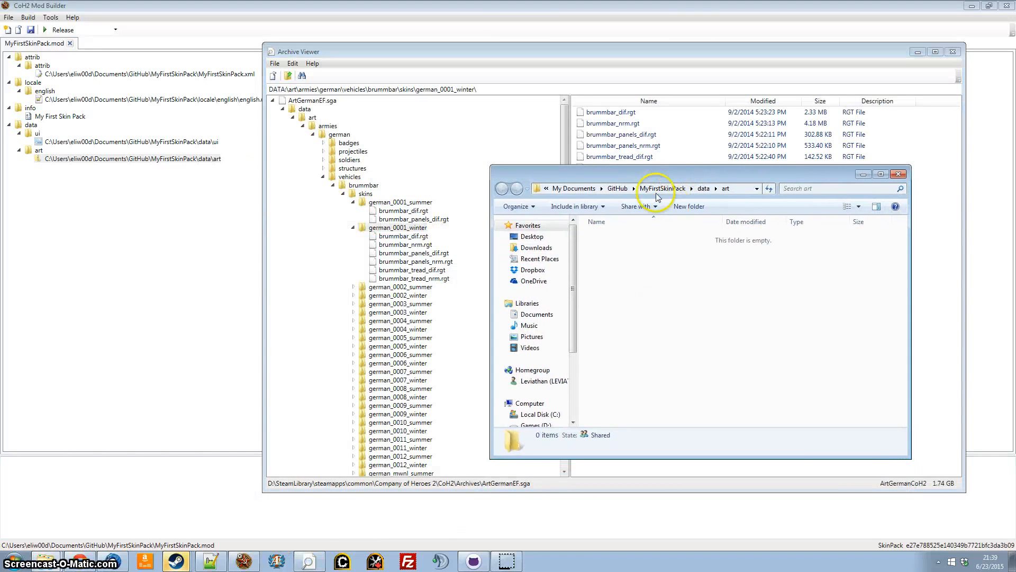
Create a folder named armies inside MyFirstSkinPack\data\art and open it.
right_click(670, 277)
mouse_move(715, 467)
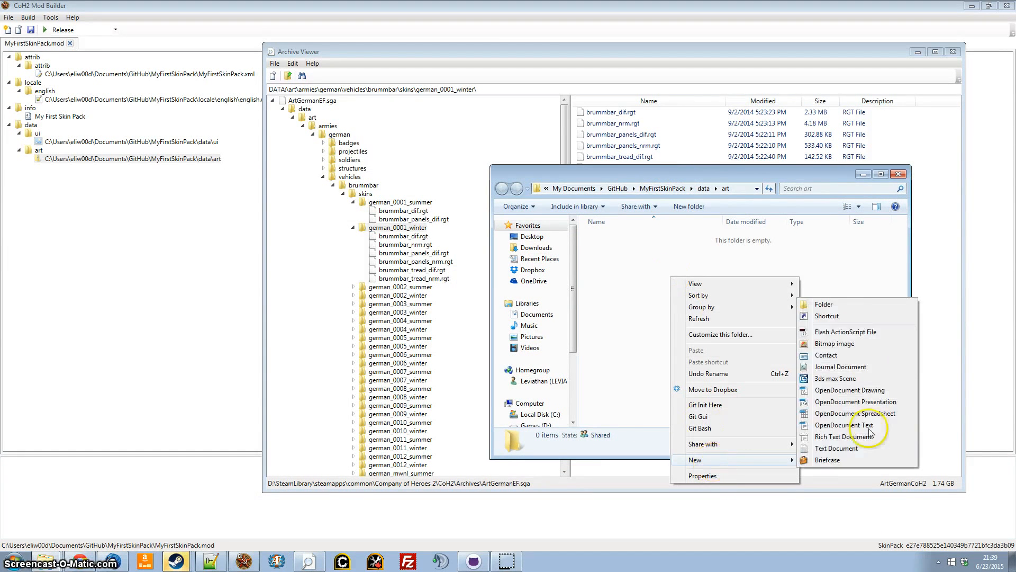
click(856, 306)
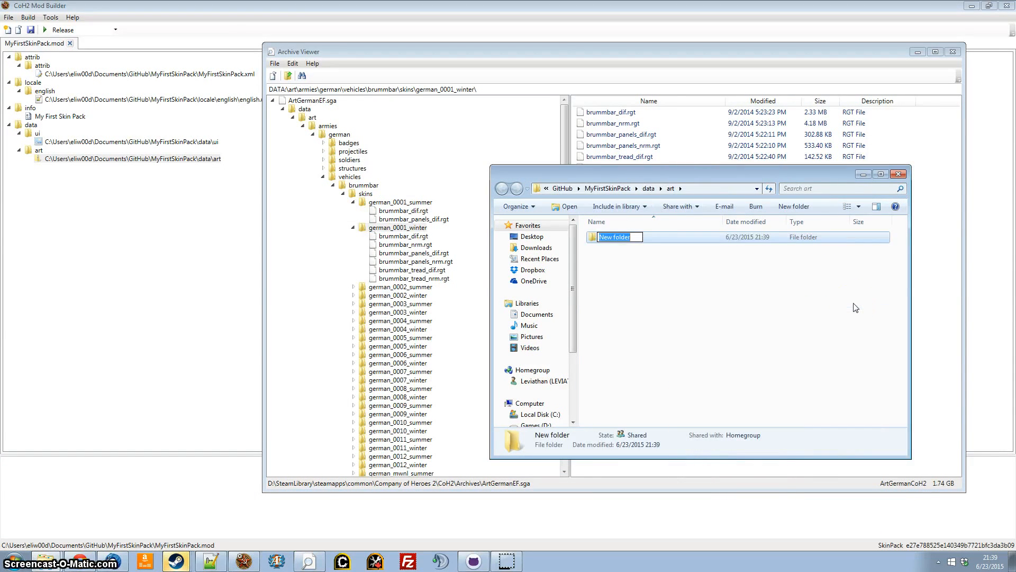
click(734, 319)
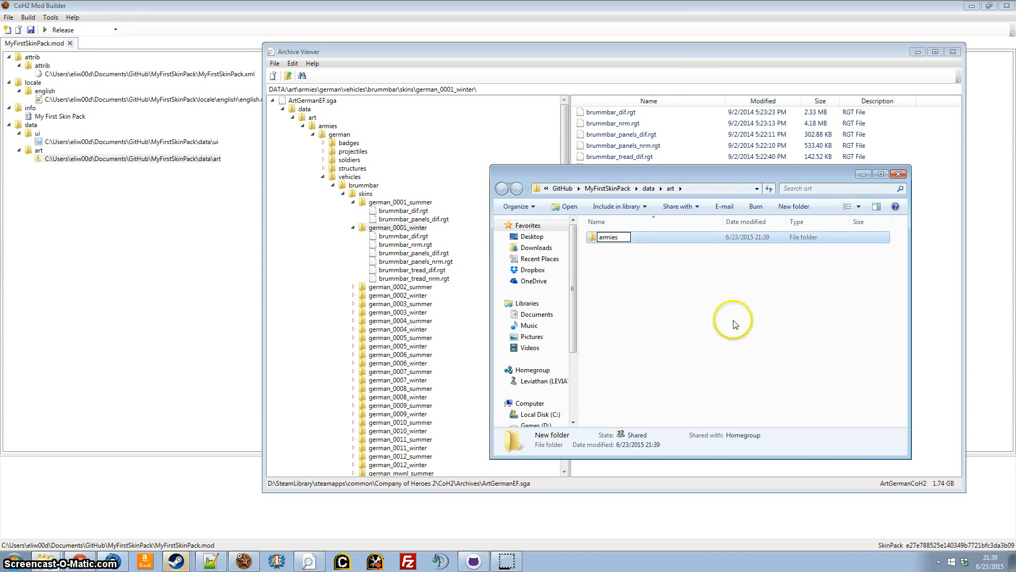
double_click(609, 237)
Create a folder named german inside the armies folder and open it.
right_click(615, 276)
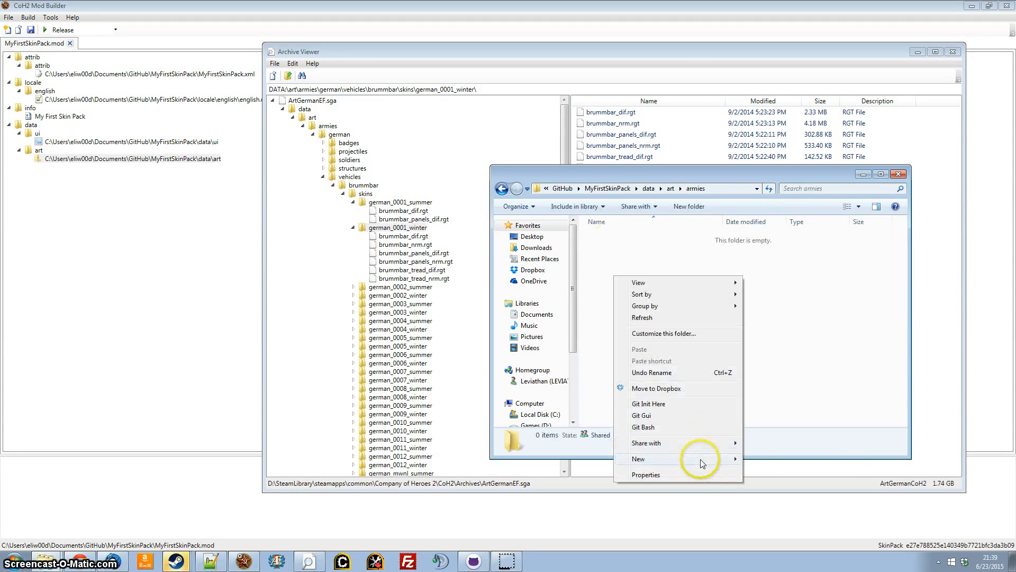
mouse_move(703, 459)
click(783, 306)
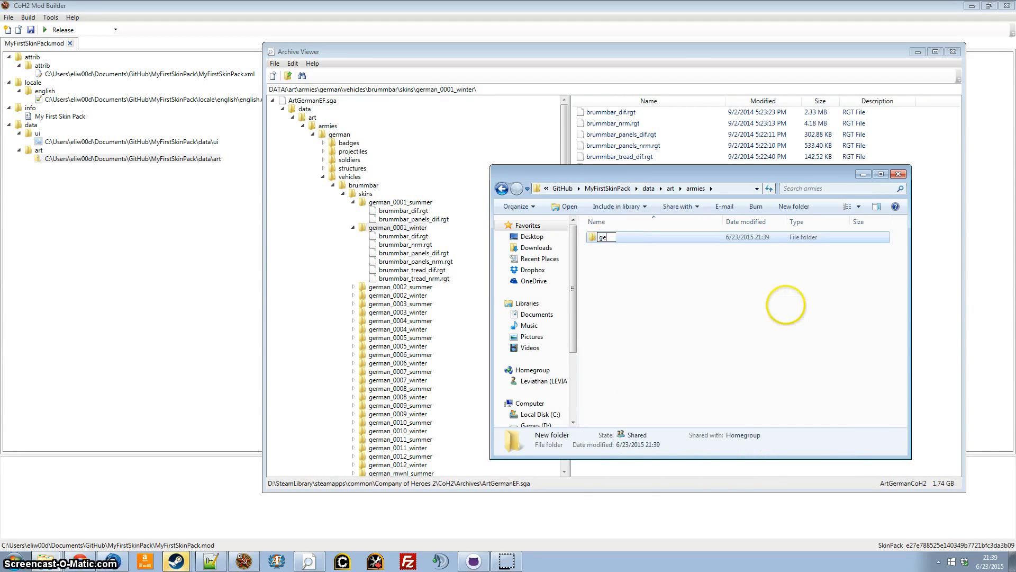
text(german)
click(624, 256)
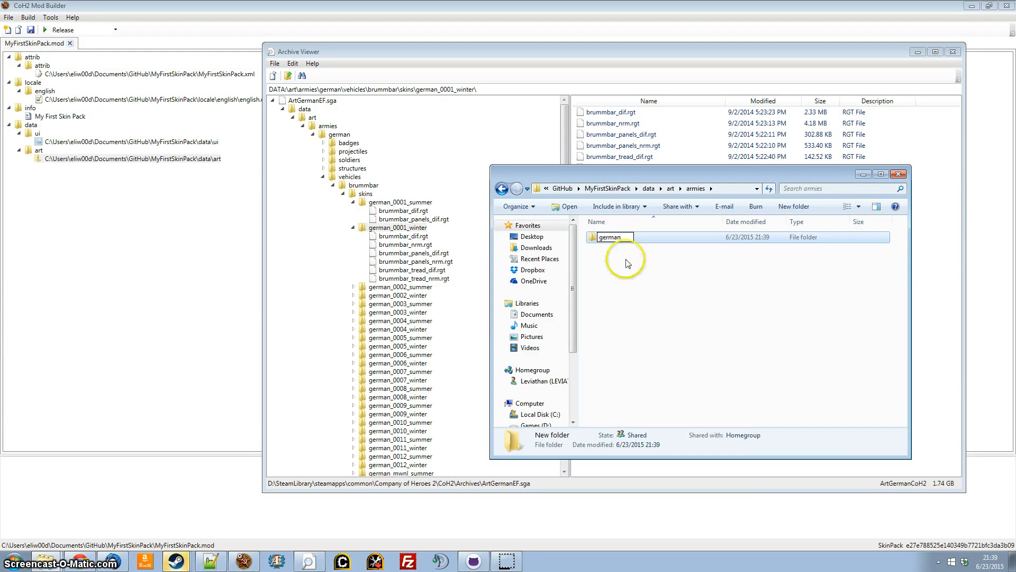
double_click(617, 237)
Create a folder named vehicles inside the german folder and open it.
right_click(624, 286)
mouse_move(709, 468)
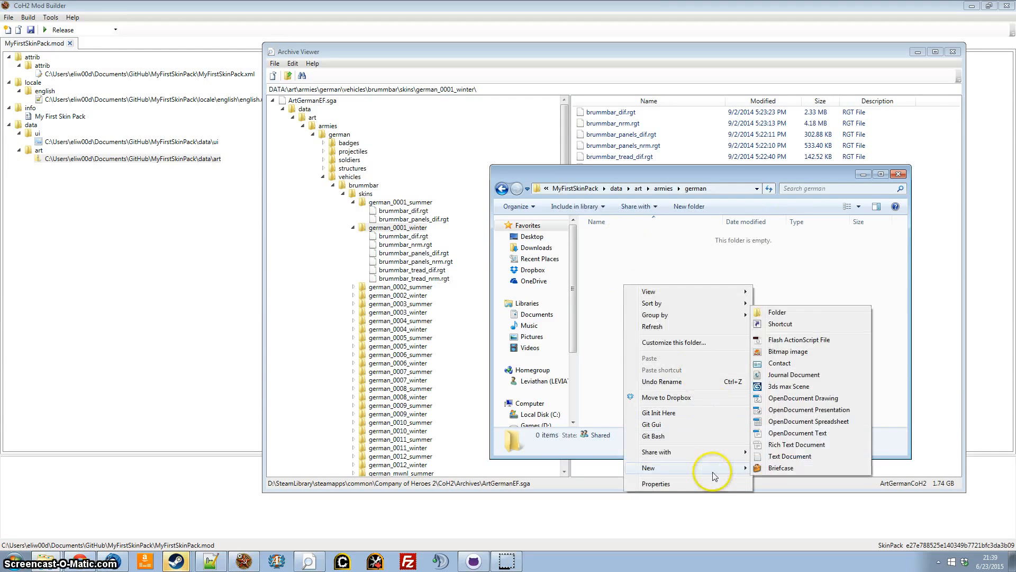
click(772, 307)
text(ve)
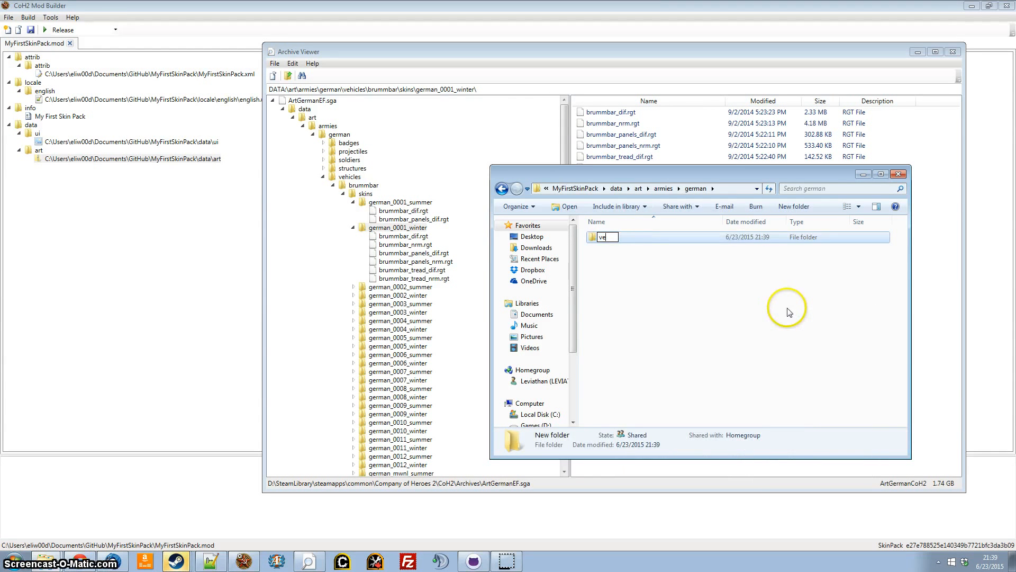
text(jhcler)
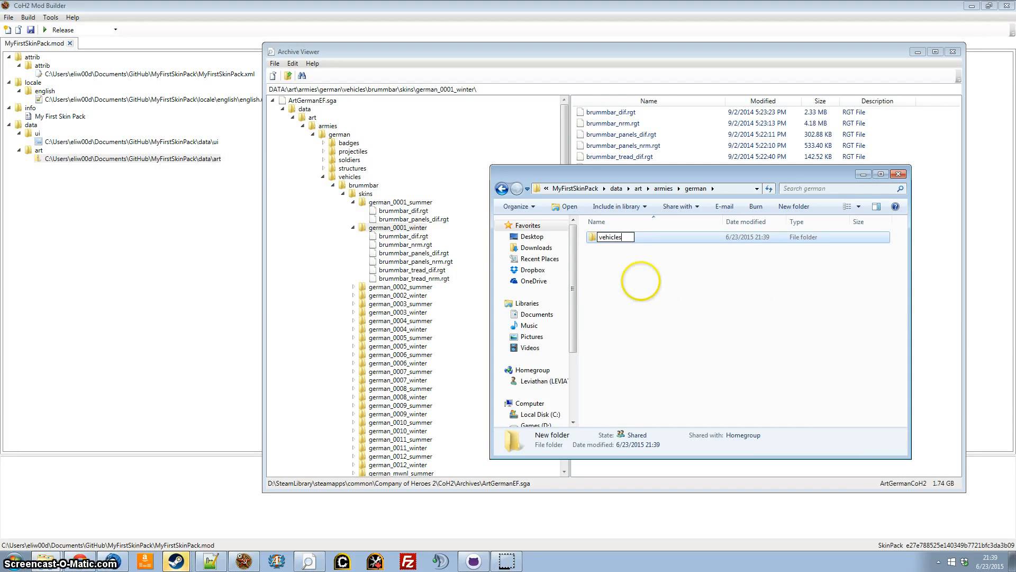
key(Return)
double_click(610, 237)
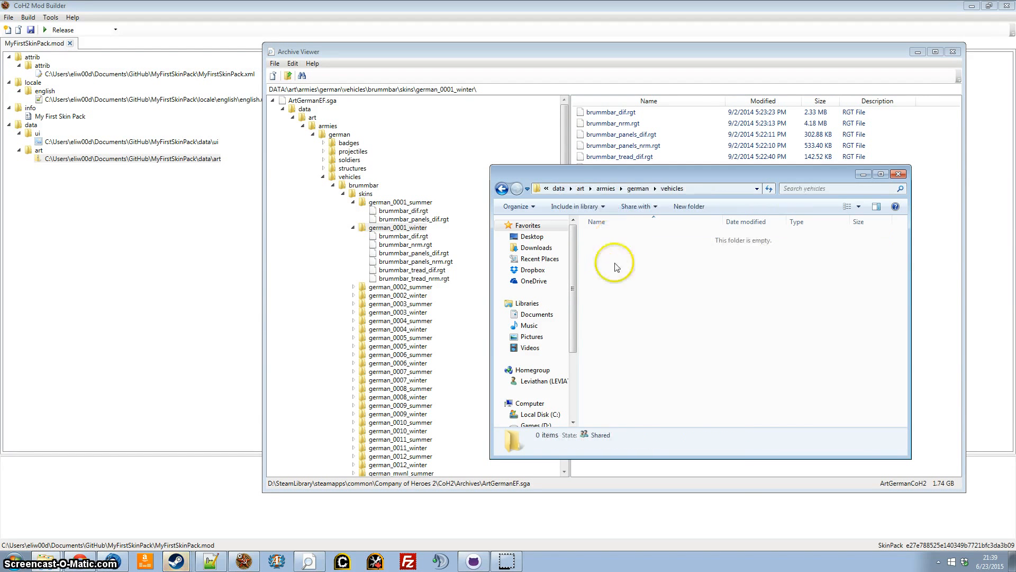
Create a folder named brummbar inside the vehicles folder and open it.
right_click(616, 285)
mouse_move(682, 465)
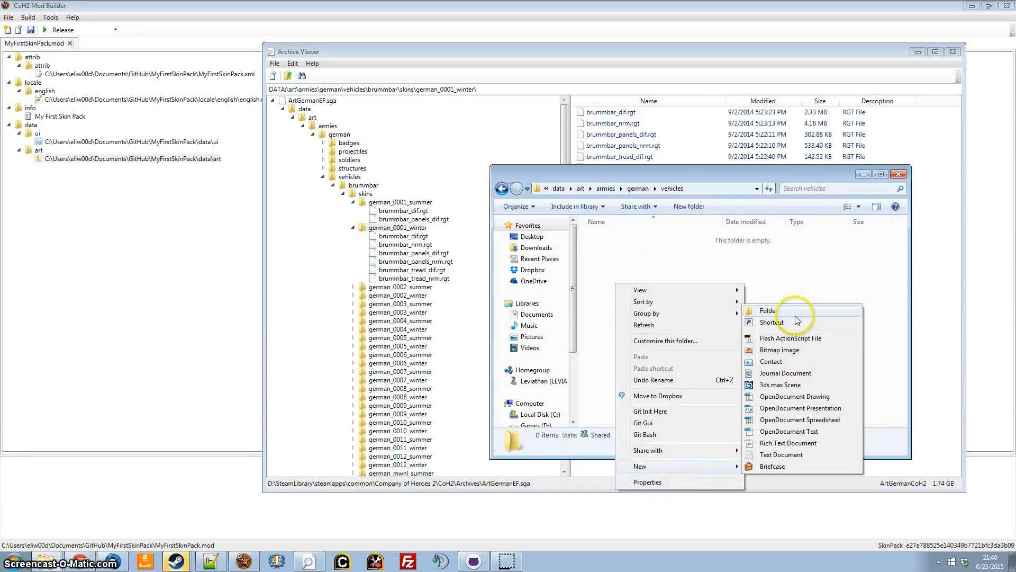
click(797, 315)
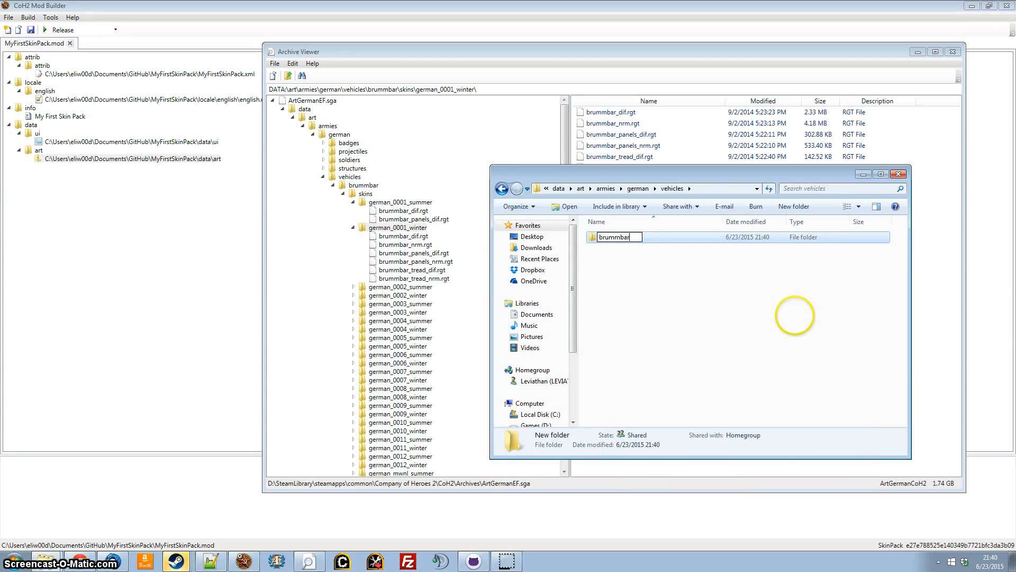
key(Return)
double_click(630, 236)
Create a folder named skins inside the brummbar folder and open it.
right_click(631, 299)
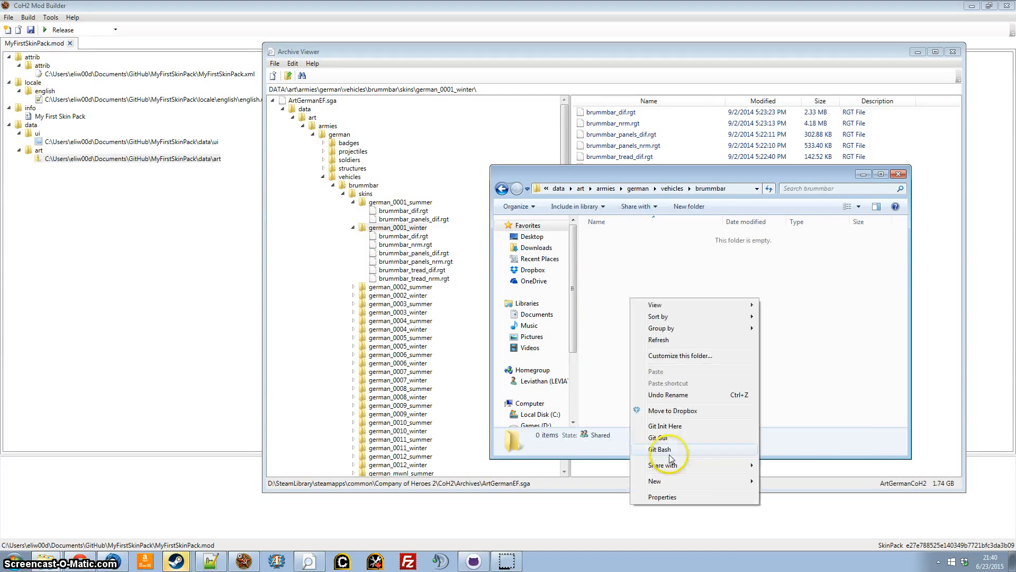
mouse_move(691, 480)
click(722, 261)
text(ski)
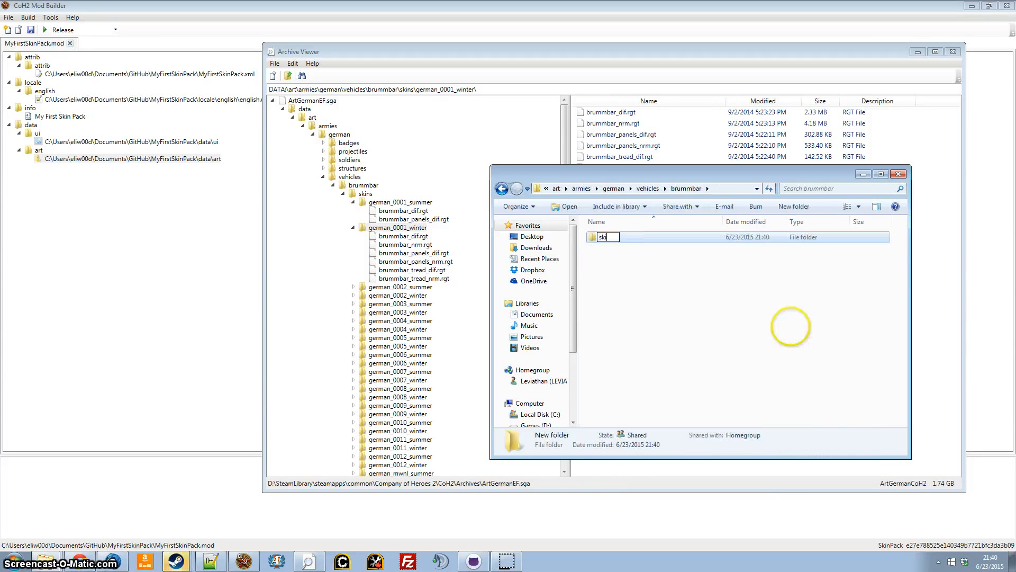
text(ns)
click(646, 318)
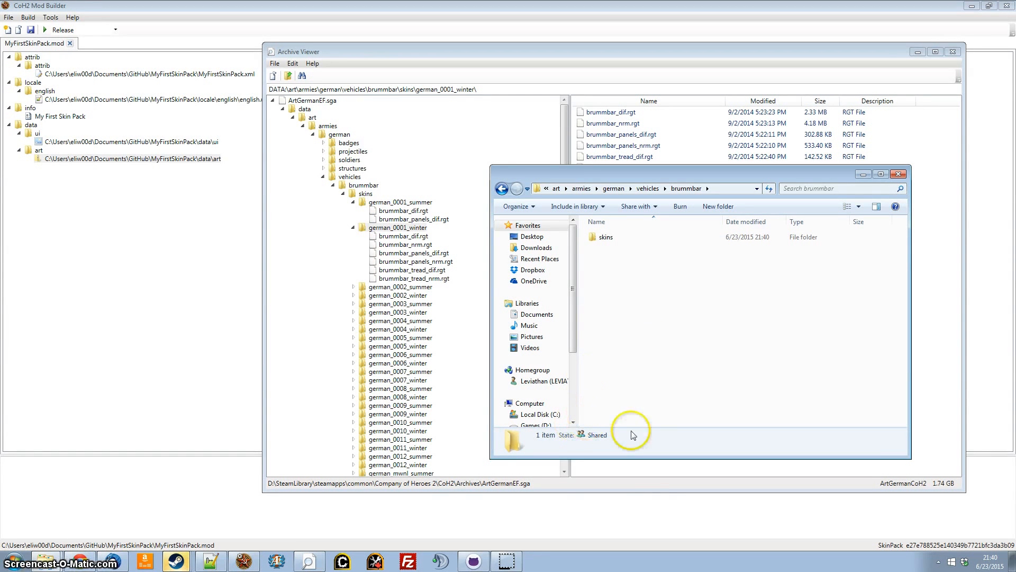
click(630, 240)
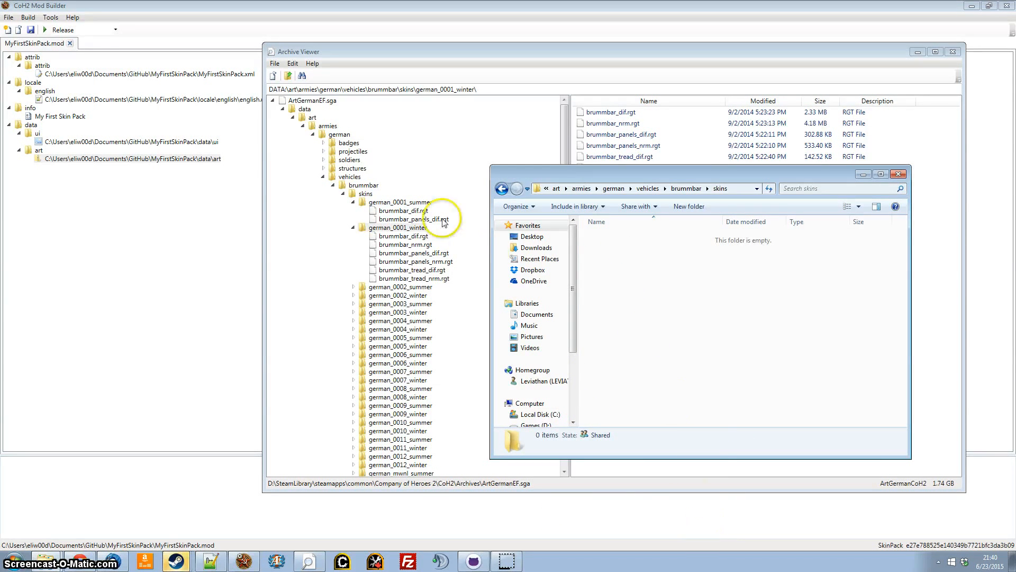
Examine how the german_0001_summer and german_0001_winter folders are named under the archive's brummbar skins.
click(411, 202)
click(421, 228)
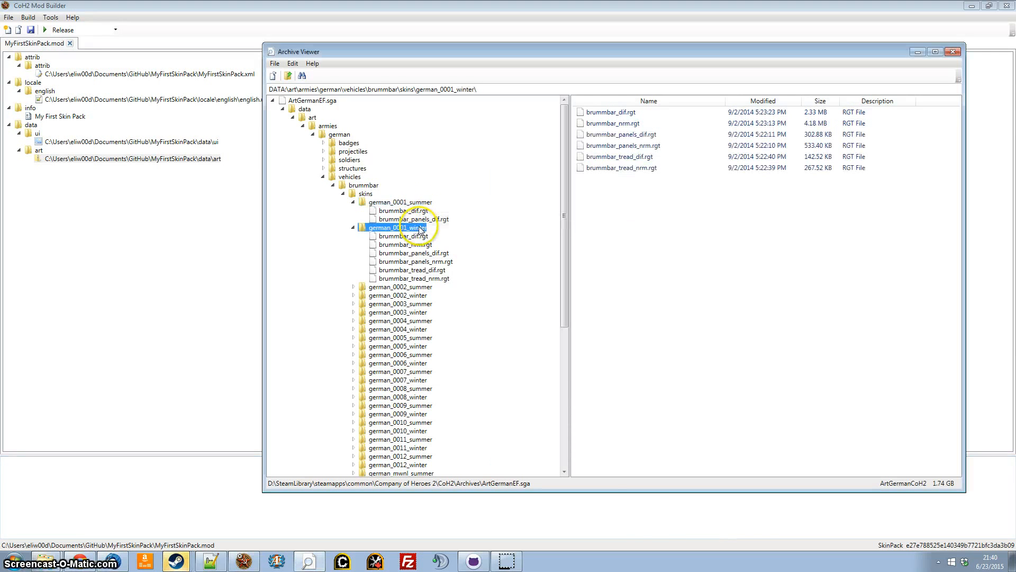
click(656, 521)
click(307, 553)
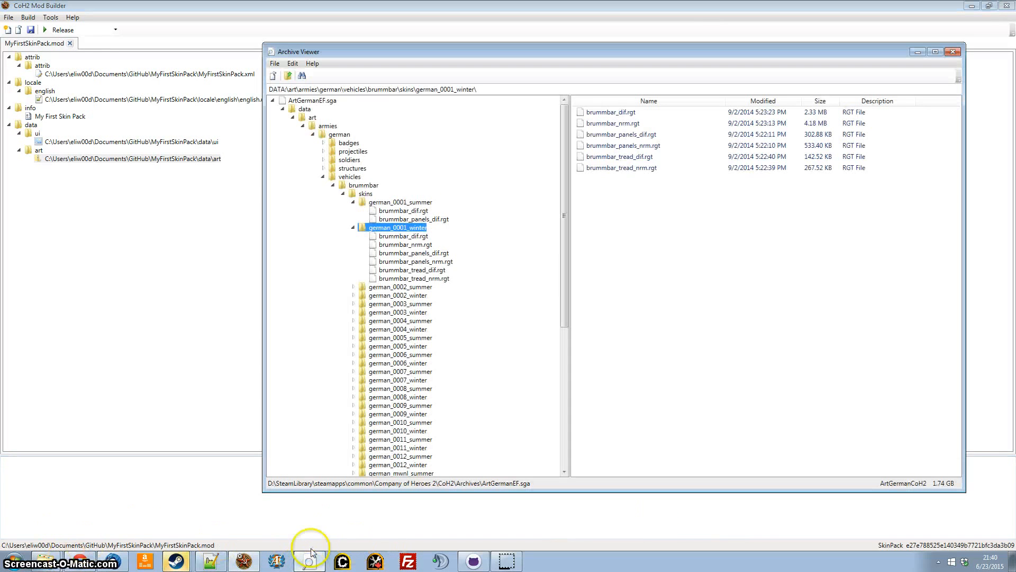
click(394, 203)
click(399, 228)
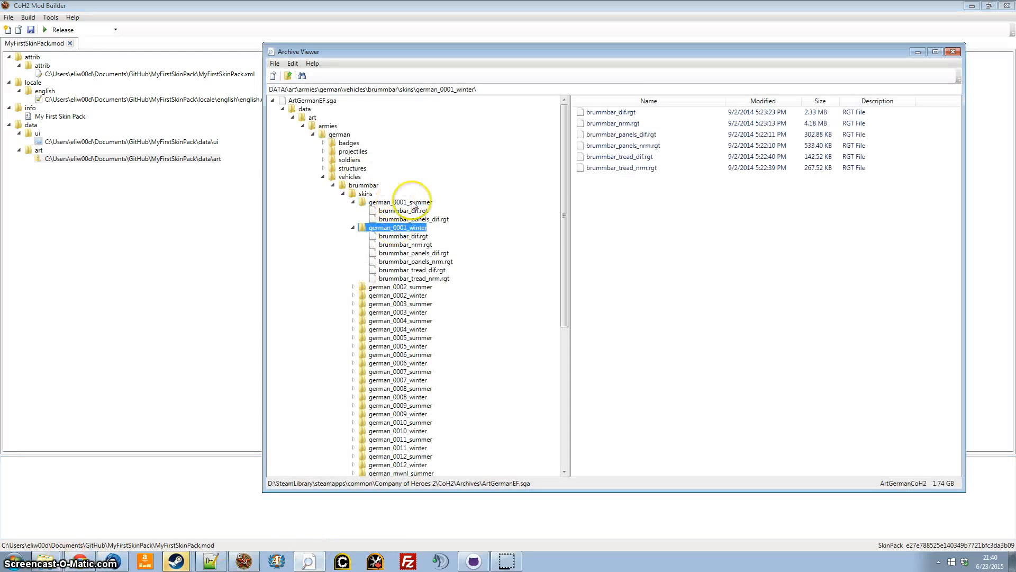
Copy the skin pack's ID from the Mod Builder and return to the mod's empty brummbar skins folder.
click(236, 325)
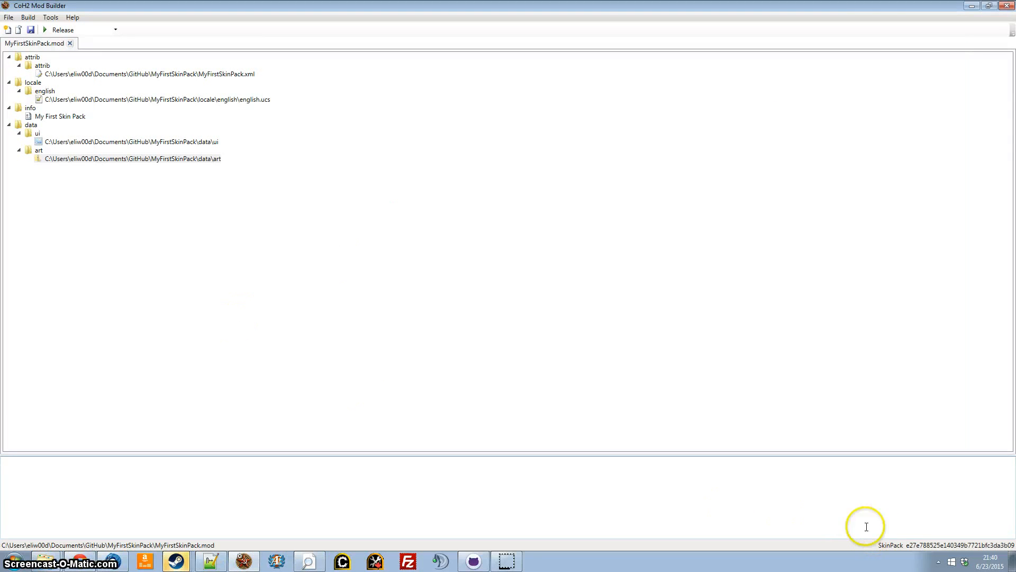
right_click(917, 547)
click(932, 537)
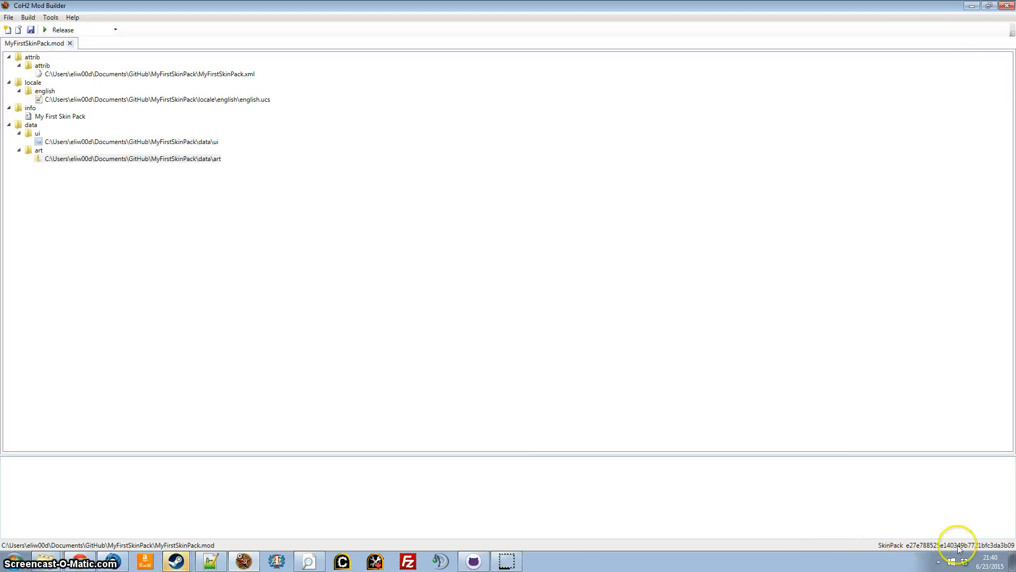
click(47, 563)
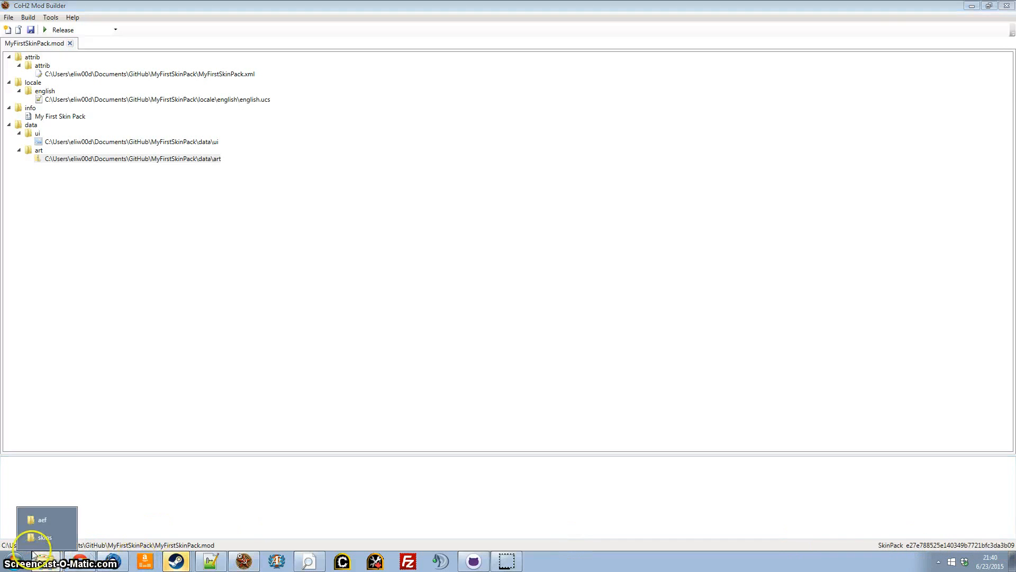
click(42, 521)
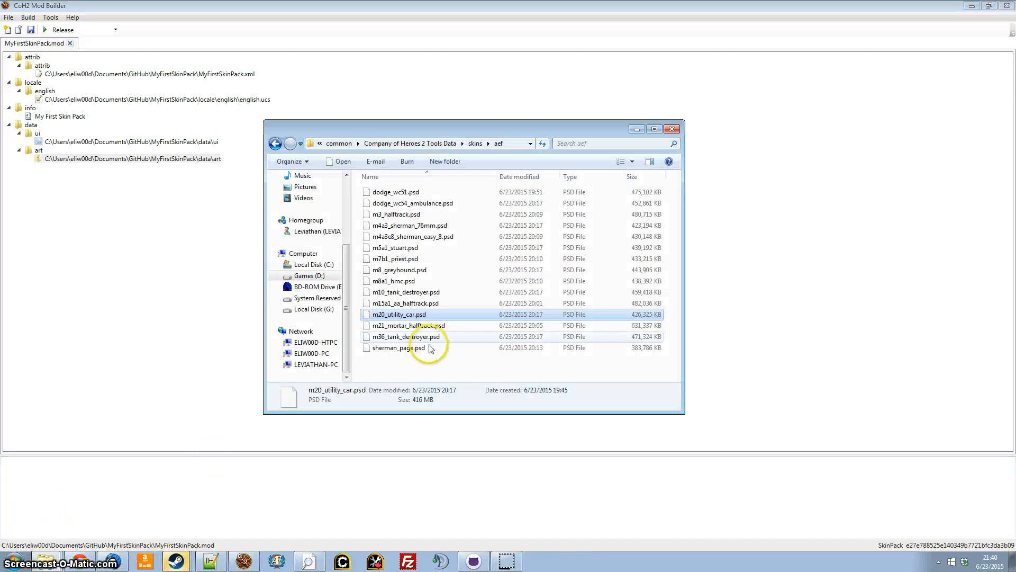
click(47, 563)
click(42, 532)
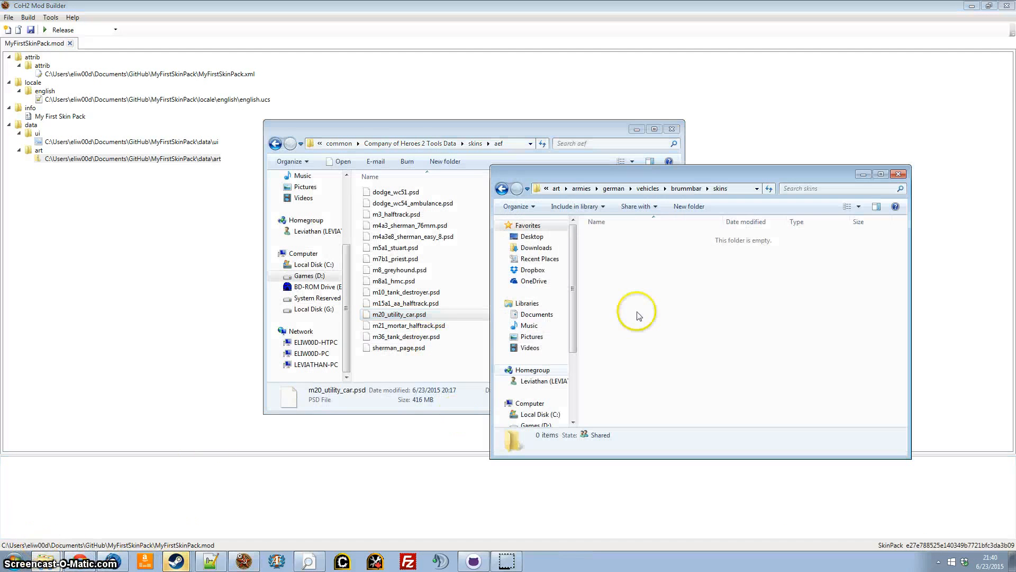
Create a folder in skins named with the copied mod ID plus a suffix: e27e788525e140349b7721bfc3da3b09_summer.
right_click(637, 279)
mouse_move(725, 462)
click(790, 297)
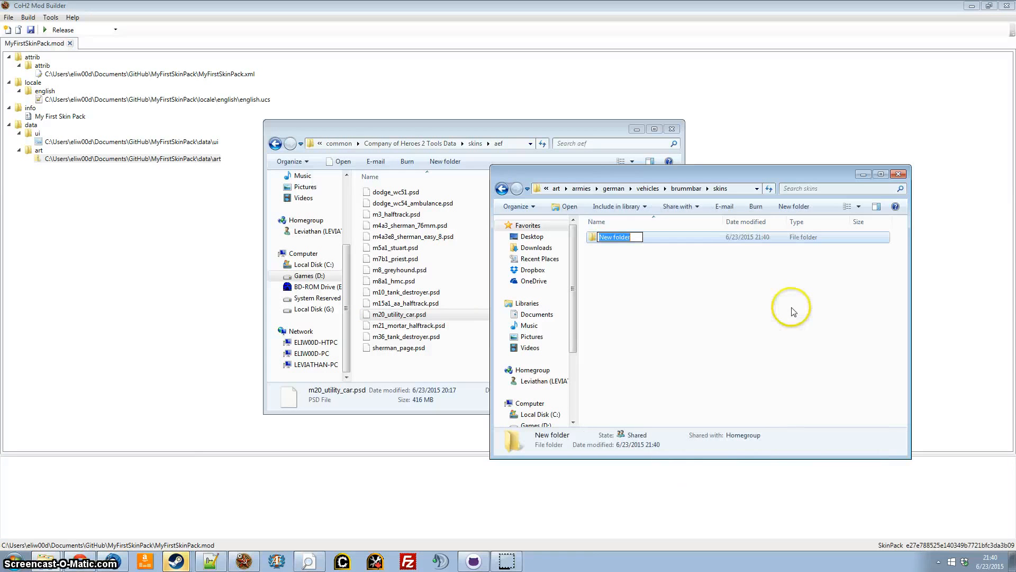
text(e27e788525e140349b7721bfc3da3b09)
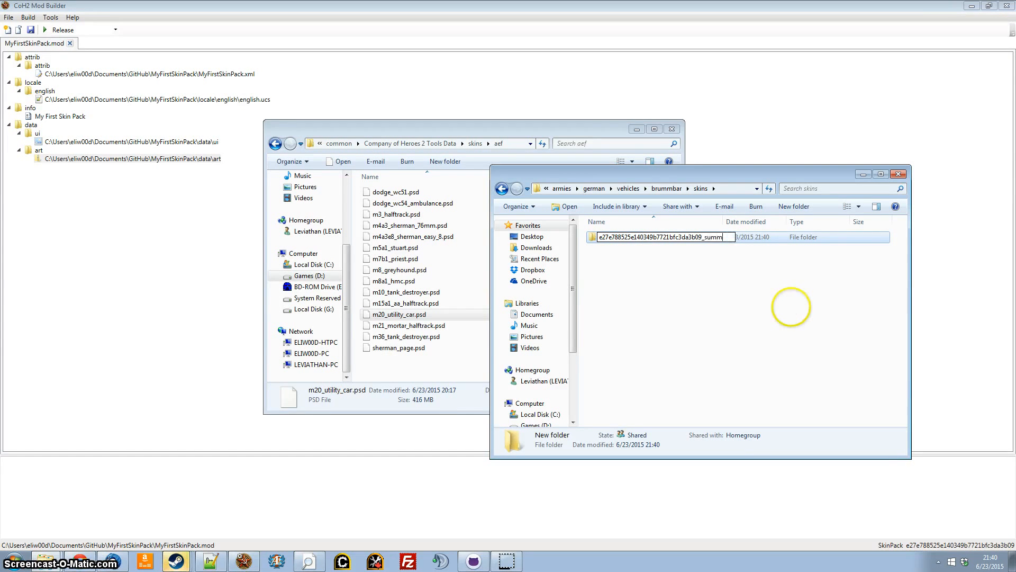
key(Return)
Duplicate the summer folder and rename the copy e27e788525e140349b7721bfc3da3b09_winter.
key(ctrl+c)
key(ctrl+v)
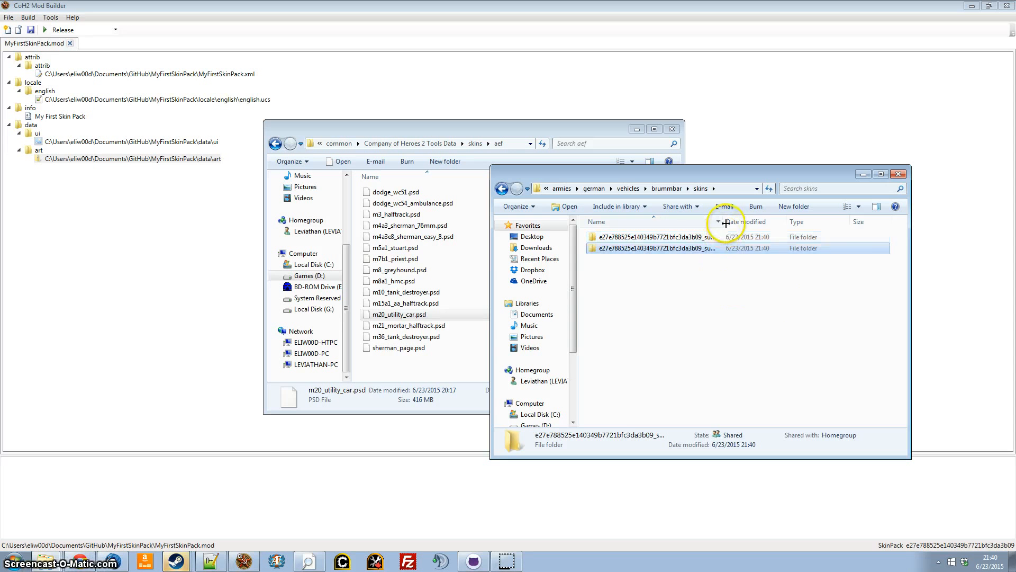
right_click(712, 249)
click(762, 516)
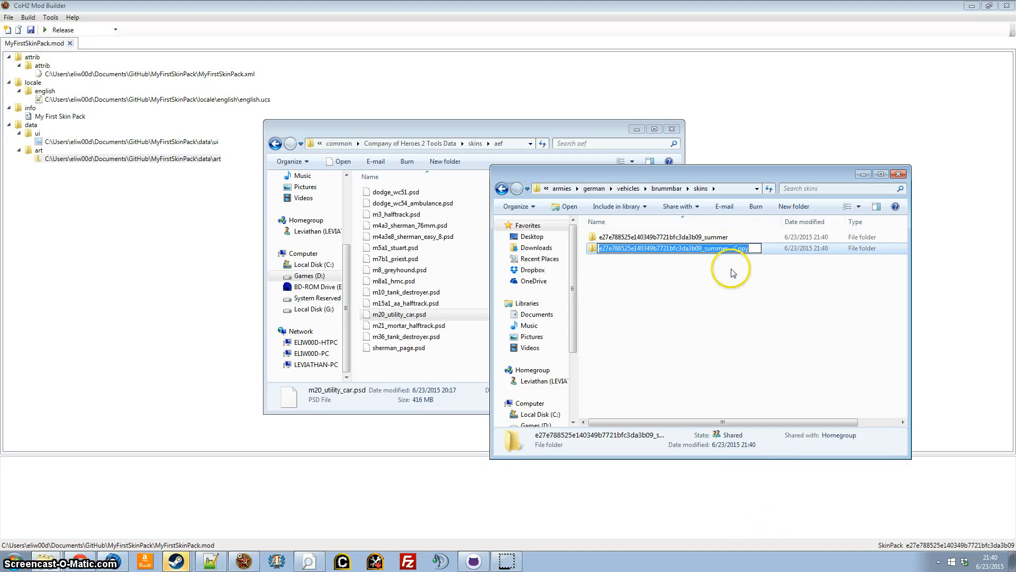
click(713, 252)
drag(708, 252, 787, 253)
text(wint)
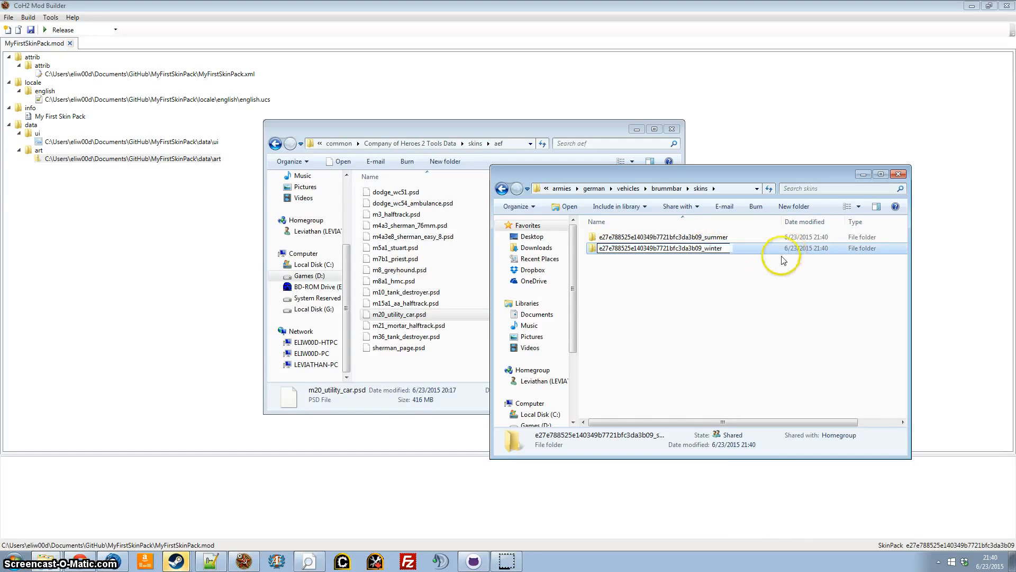
click(733, 300)
Look inside the new summer and winter folders in turn, returning to the skins folder each time.
double_click(669, 240)
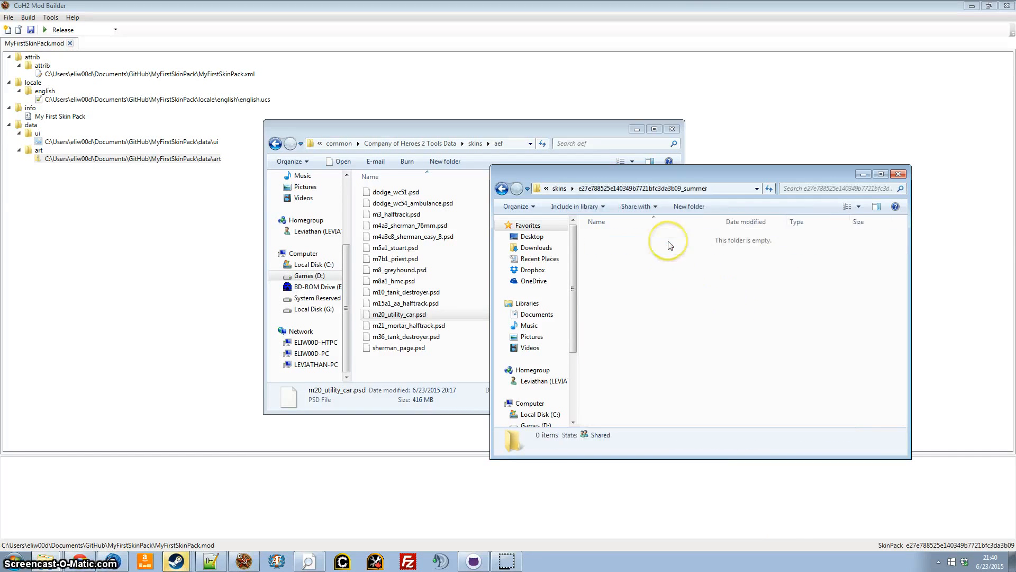
key(alt+Left)
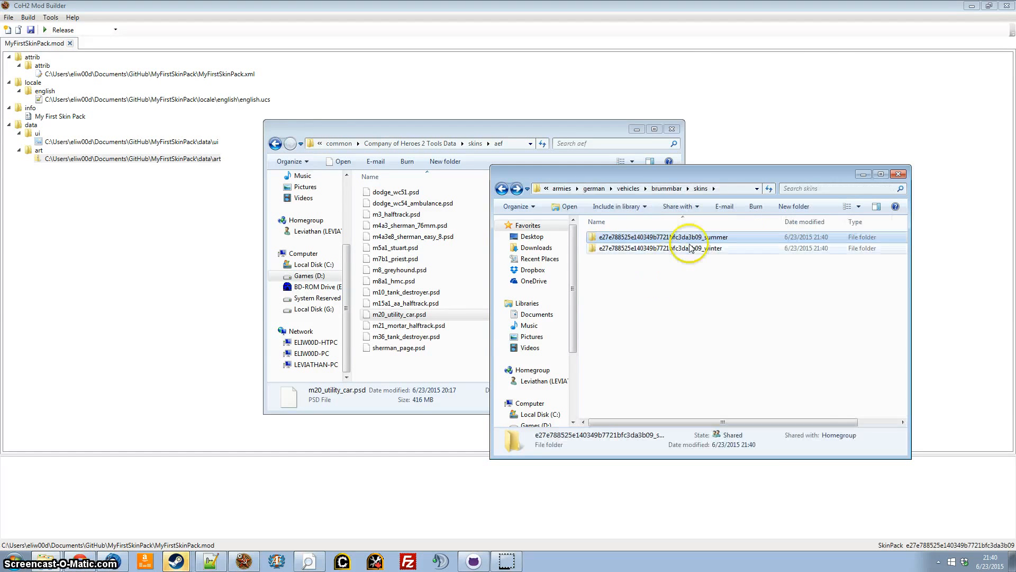
double_click(690, 245)
key(alt+Left)
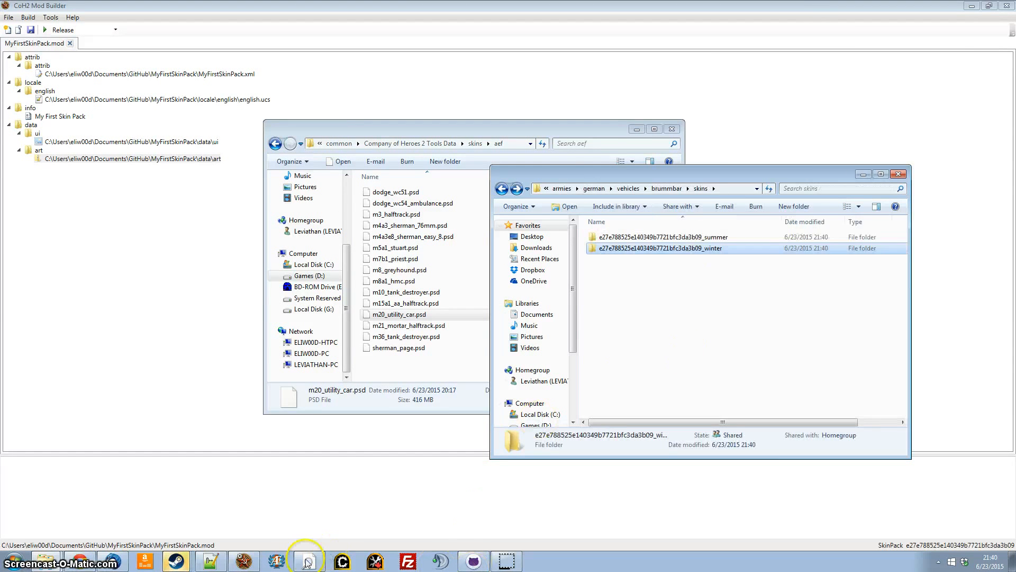
Place the Archive Viewer beside the skins folder and examine the brummbar dif and nrm texture files in german_0001_winter.
click(307, 561)
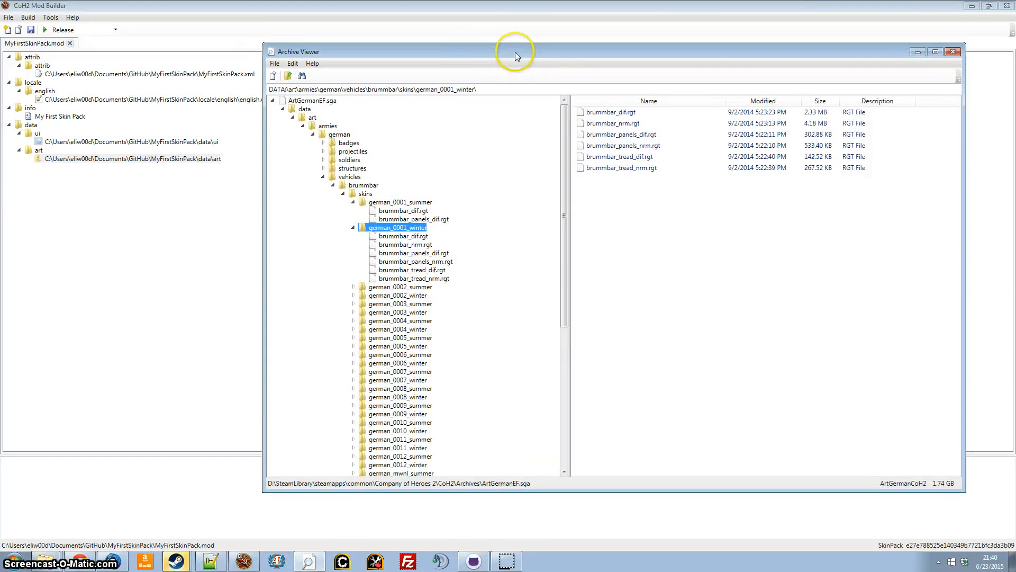
drag(516, 54, 348, 52)
click(810, 369)
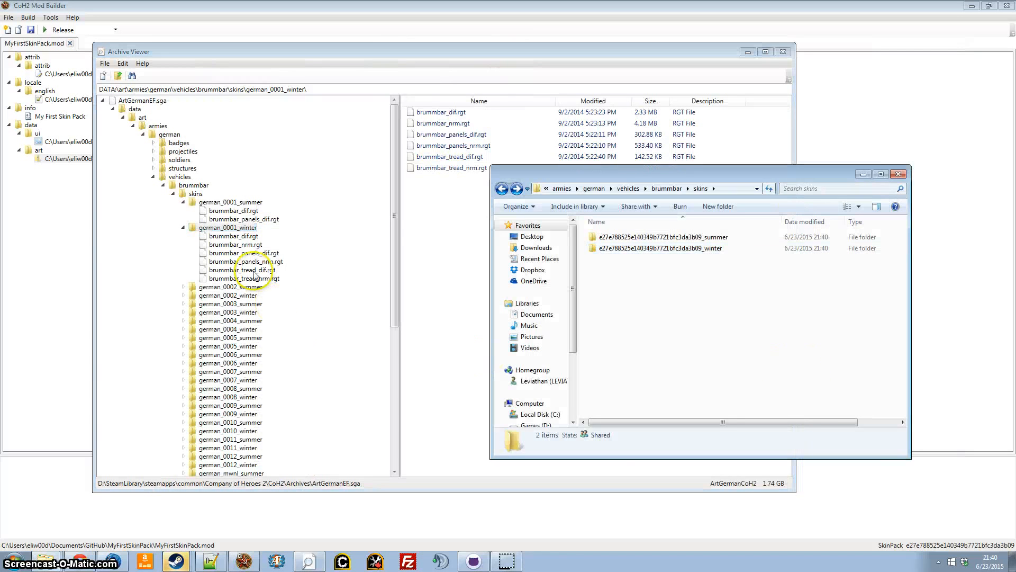
click(250, 228)
click(253, 236)
click(254, 245)
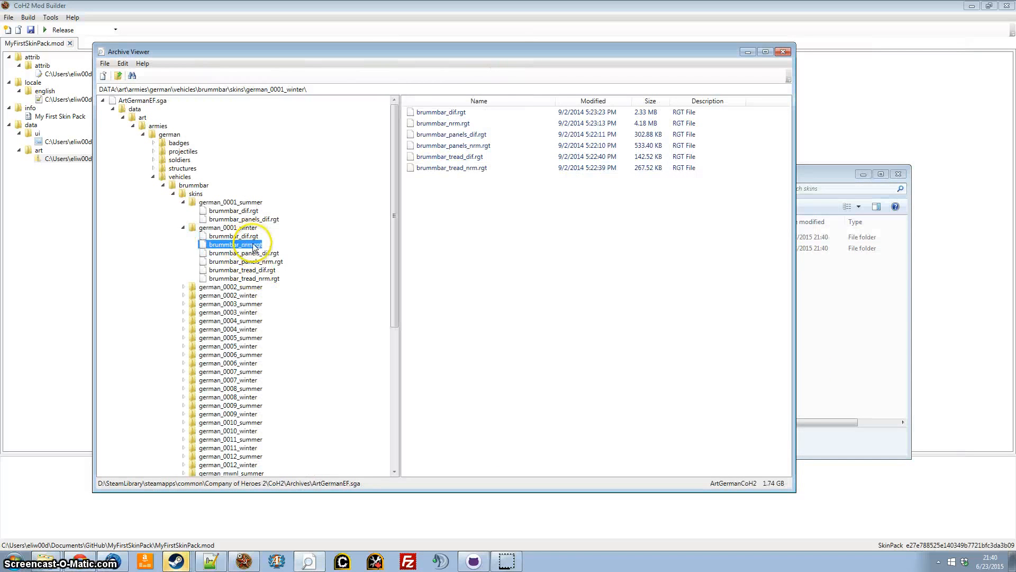
click(851, 254)
click(252, 236)
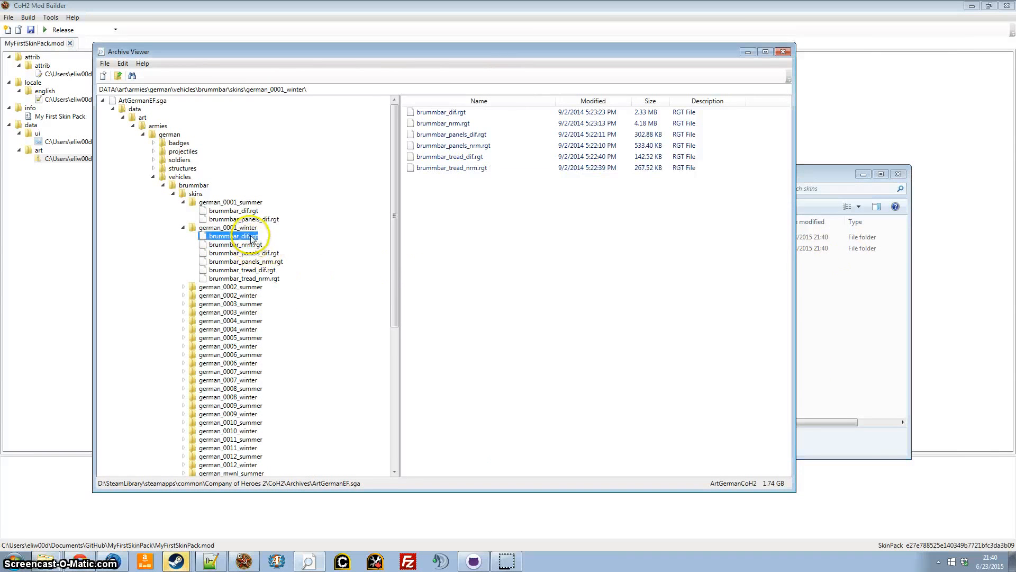
click(254, 243)
click(827, 322)
click(292, 253)
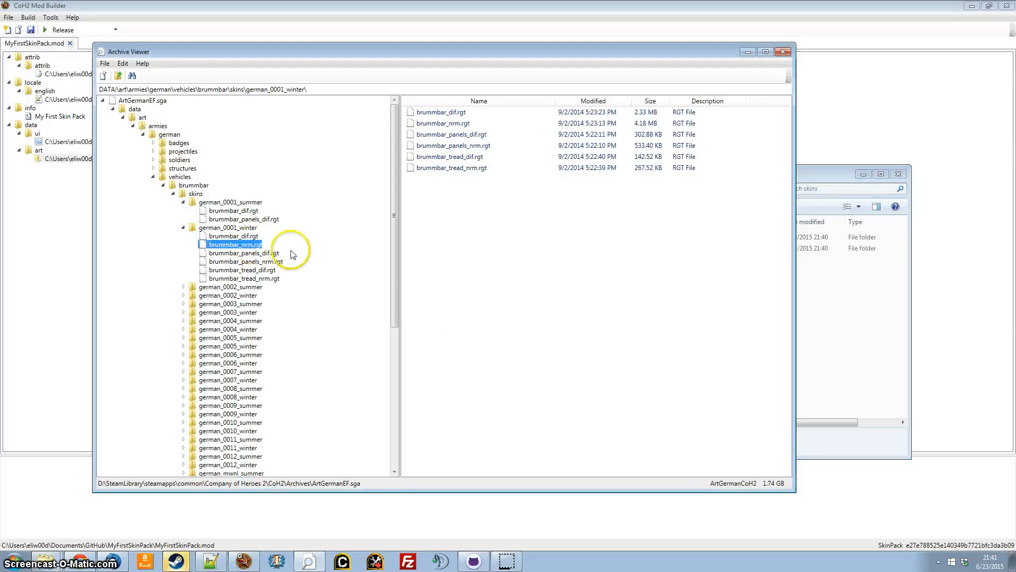
click(257, 253)
click(243, 270)
click(243, 278)
click(799, 296)
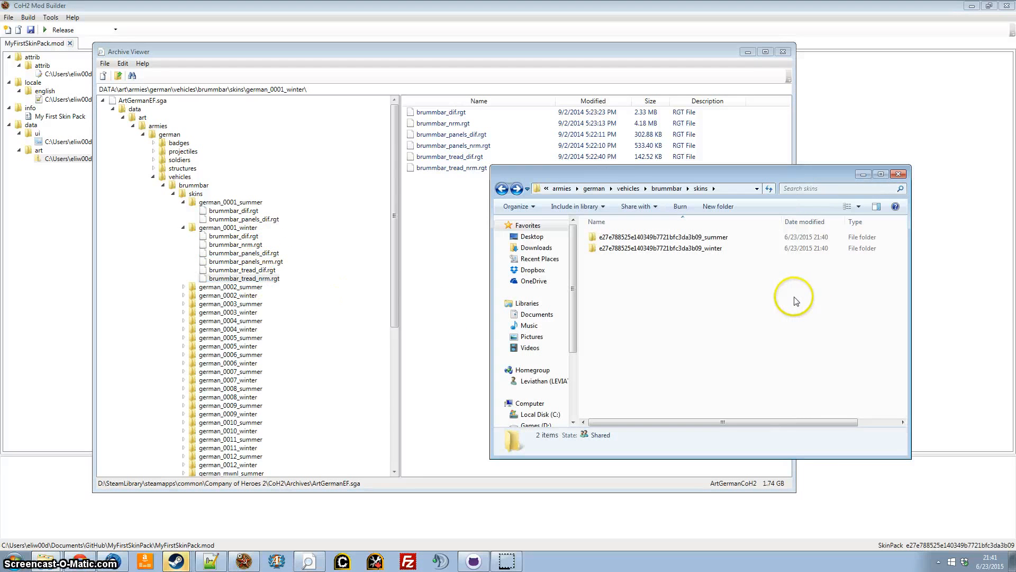
Return to the Mod Builder and open MyFirstSkinPack.xml for editing in the Attribute Editor.
click(751, 52)
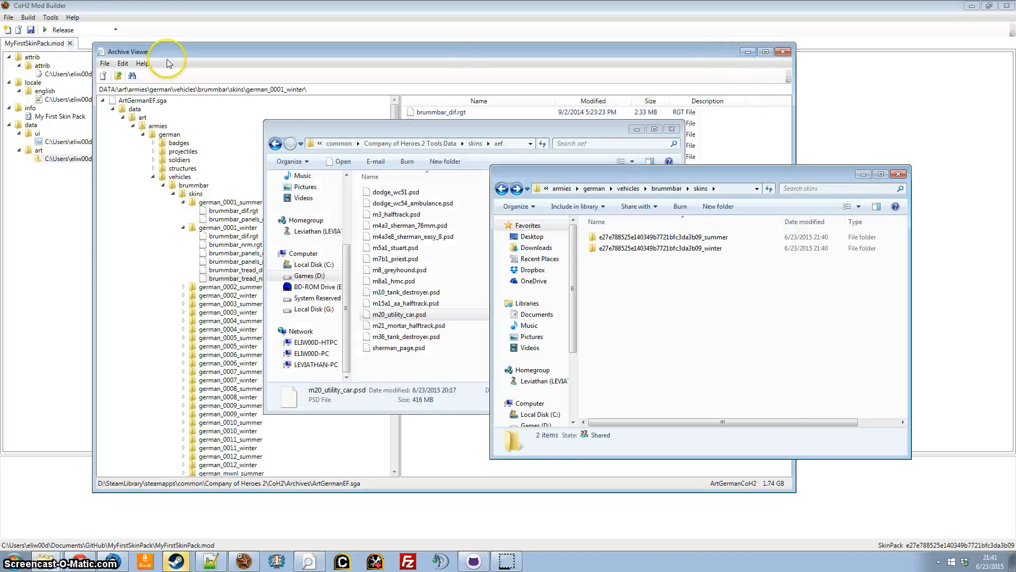
click(157, 212)
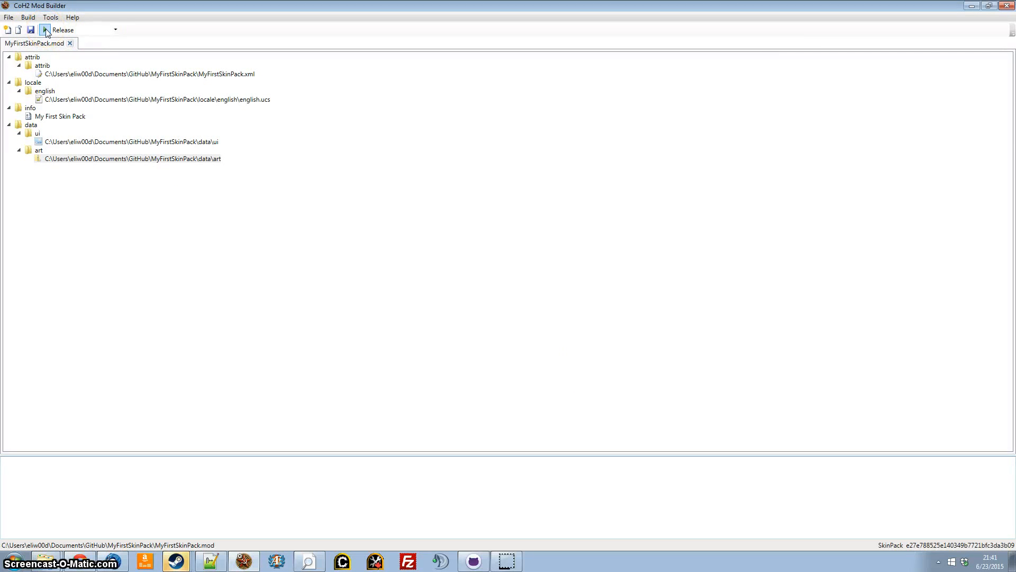
click(433, 350)
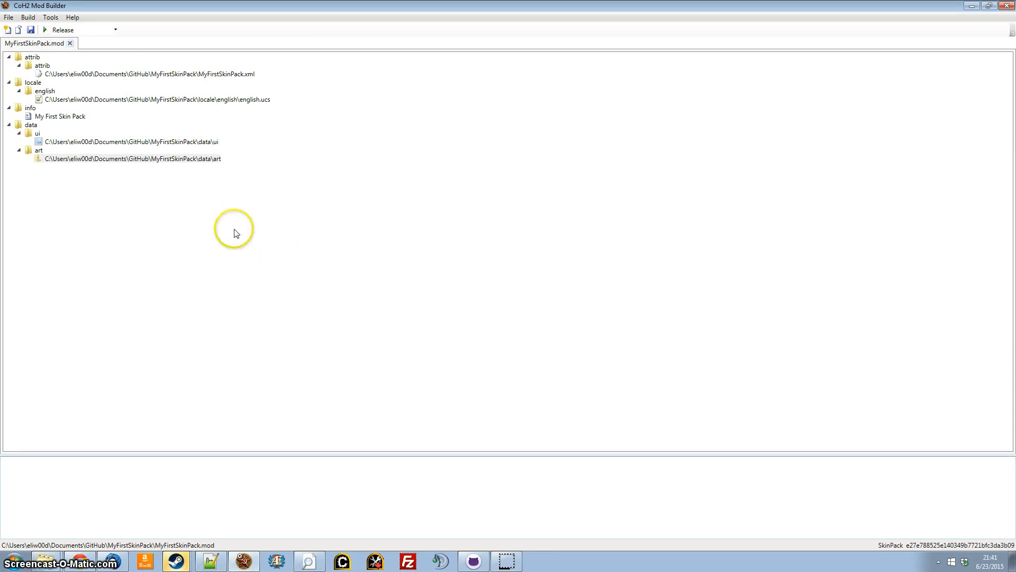
right_click(126, 77)
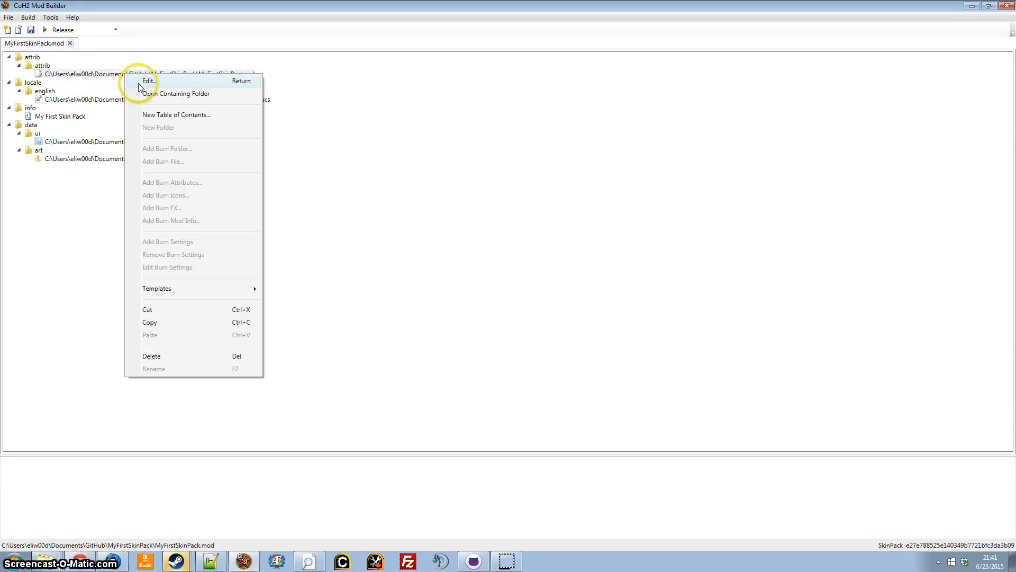
click(139, 79)
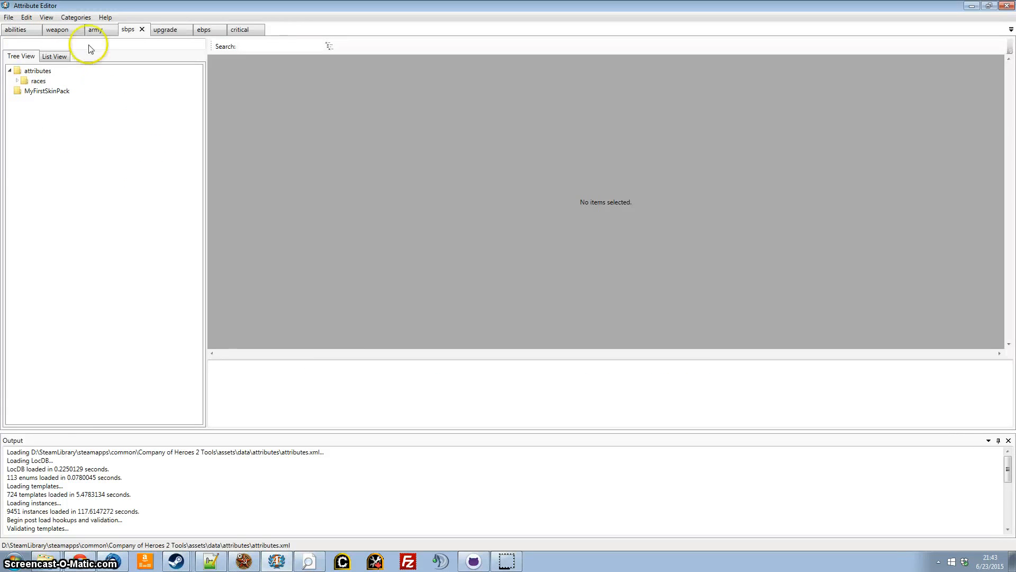
Open the skin_pack inventory category and expand its german folder under attributes.
click(75, 18)
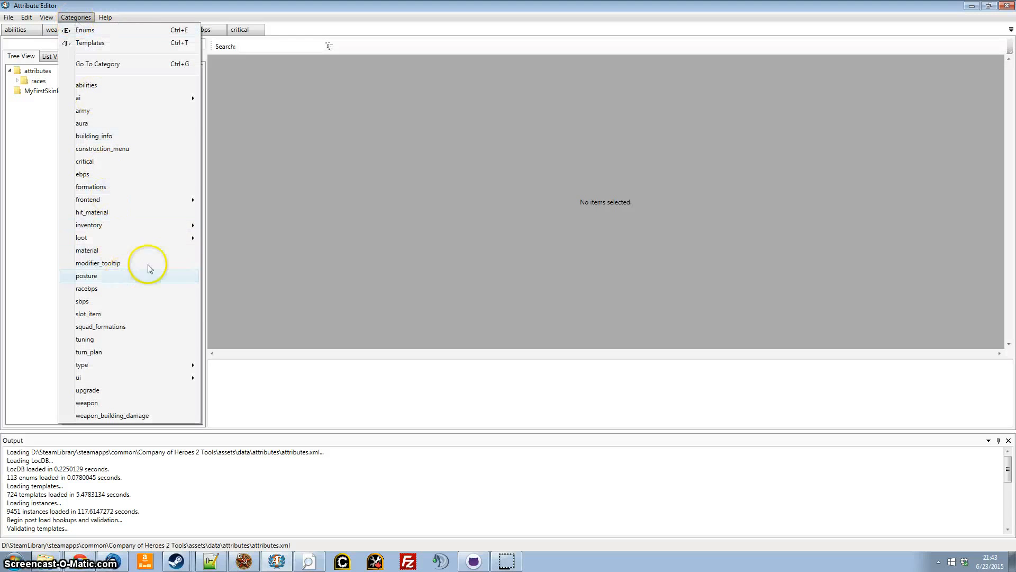
mouse_move(170, 227)
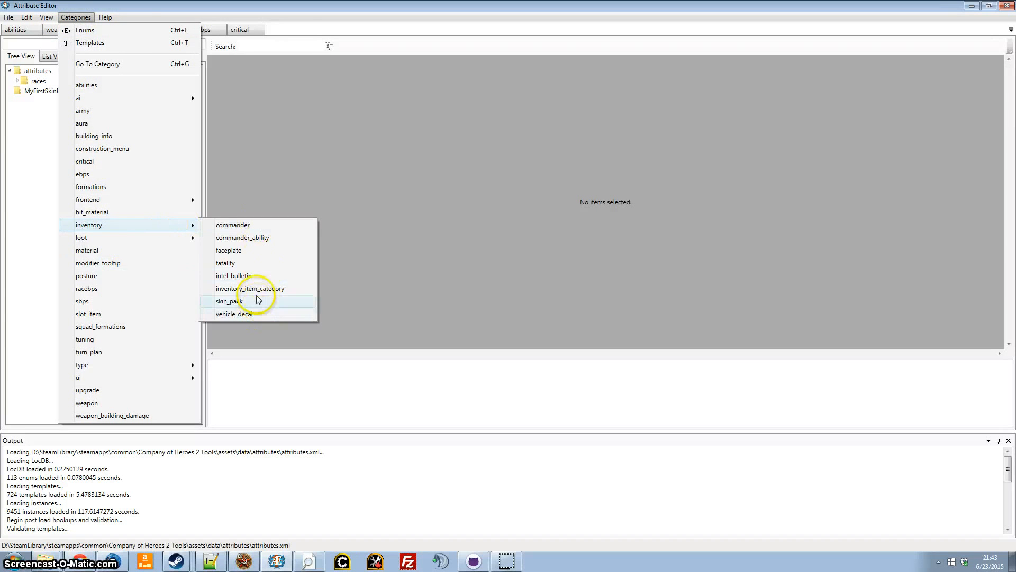
click(229, 301)
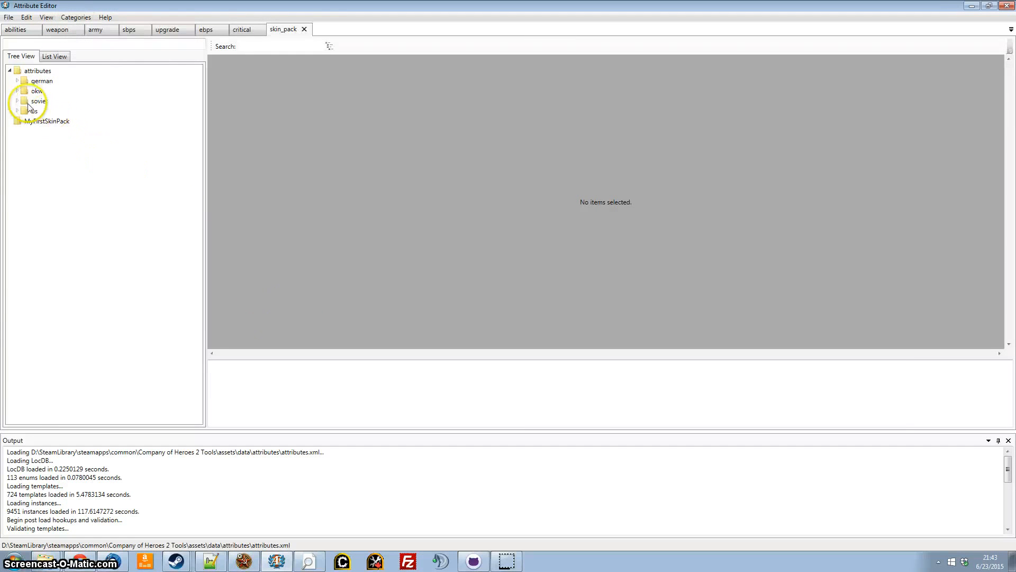
double_click(24, 81)
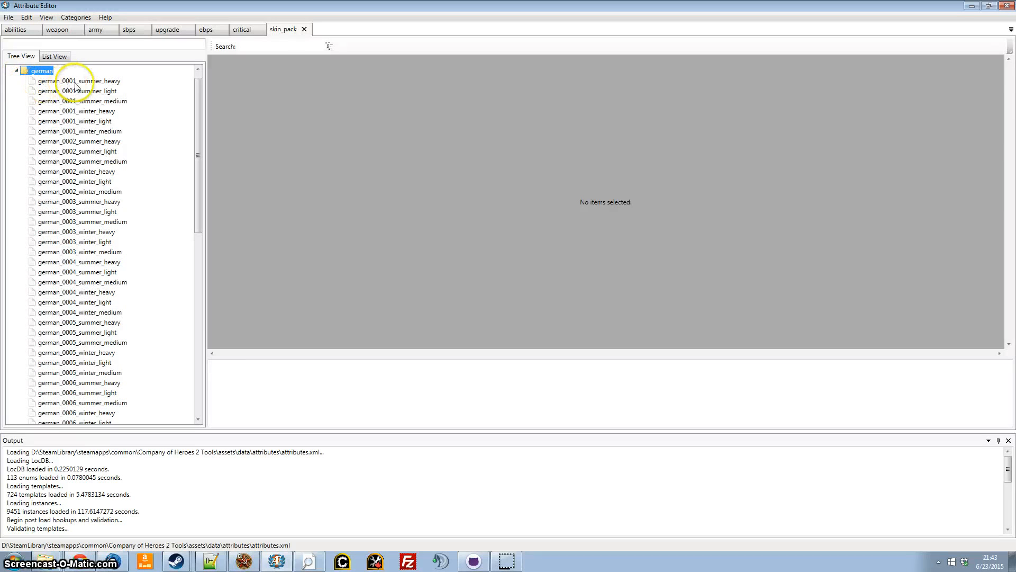
Clone german_0001_summer_heavy into the MyFirstSkinPack overlay, keeping its name and cloning its LocStrings.
right_click(76, 82)
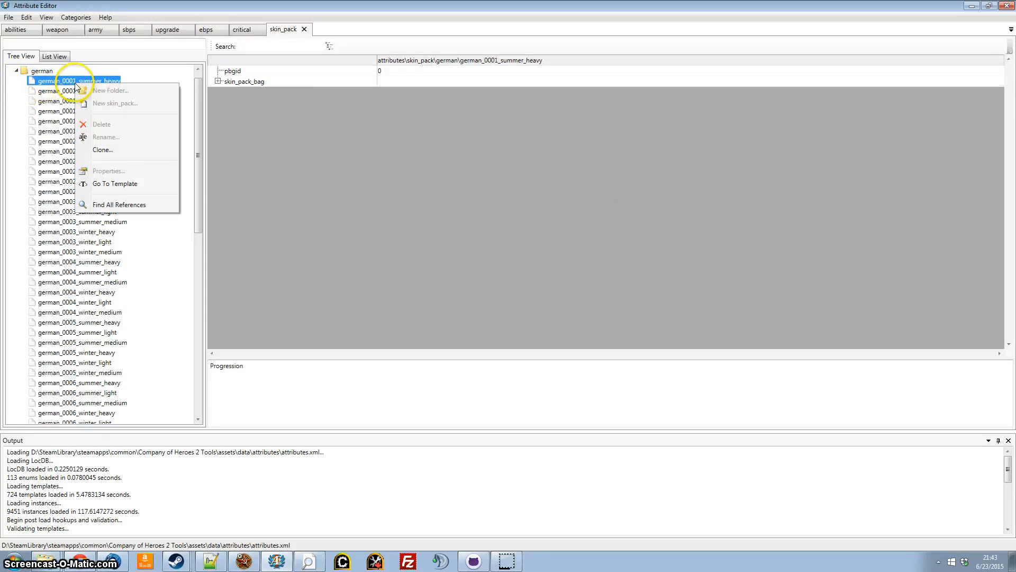
click(130, 150)
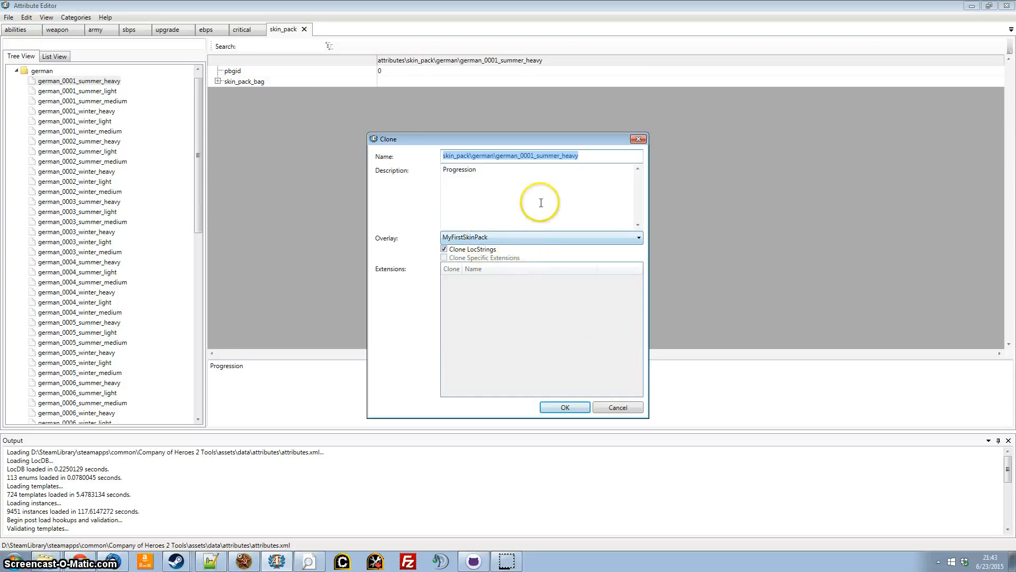
click(571, 405)
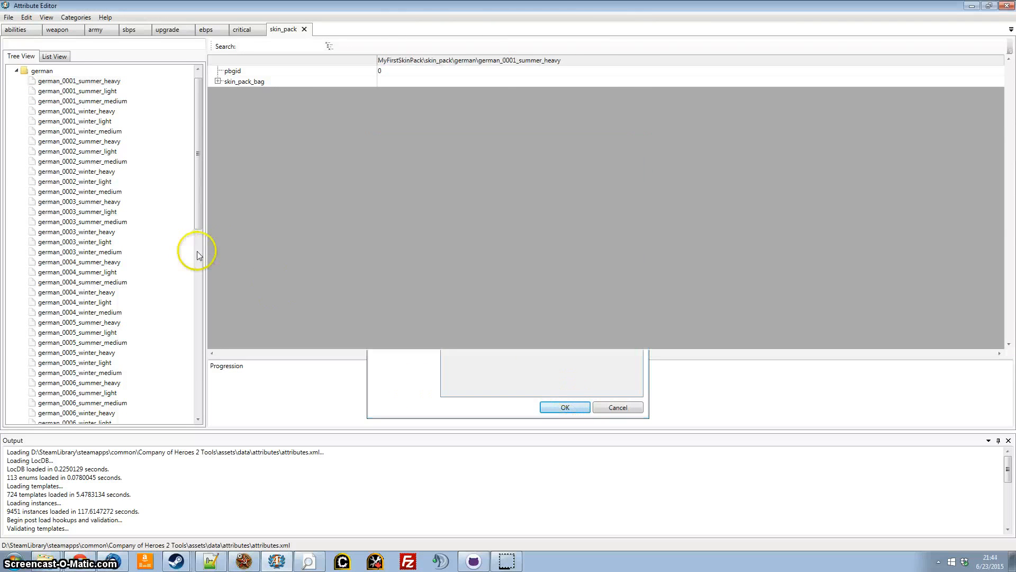
Expand skin_pack_bag and server_item of the cloned german_0001_summer_heavy and examine its skin_name value.
click(198, 254)
drag(200, 258, 203, 351)
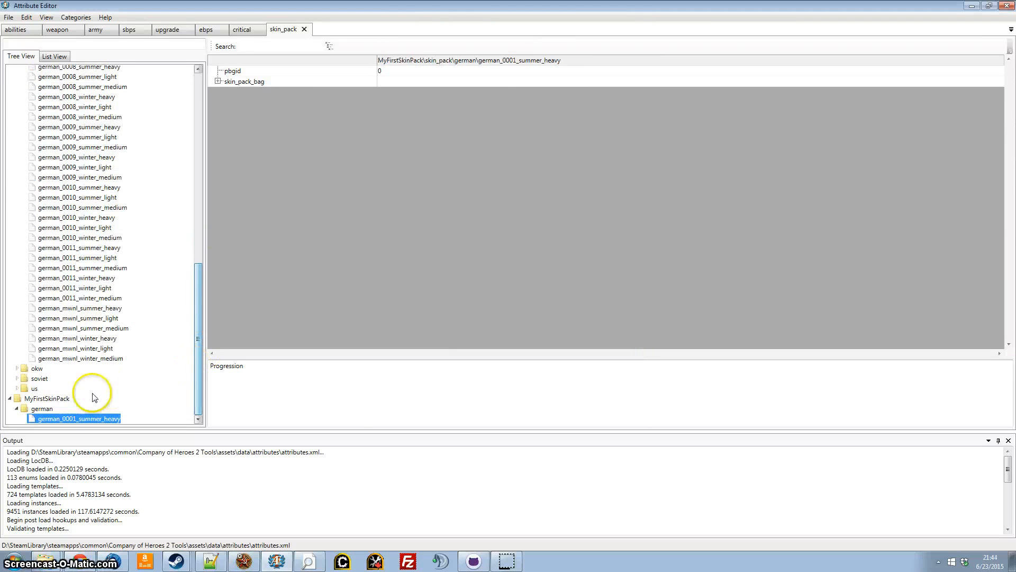
click(218, 81)
click(229, 166)
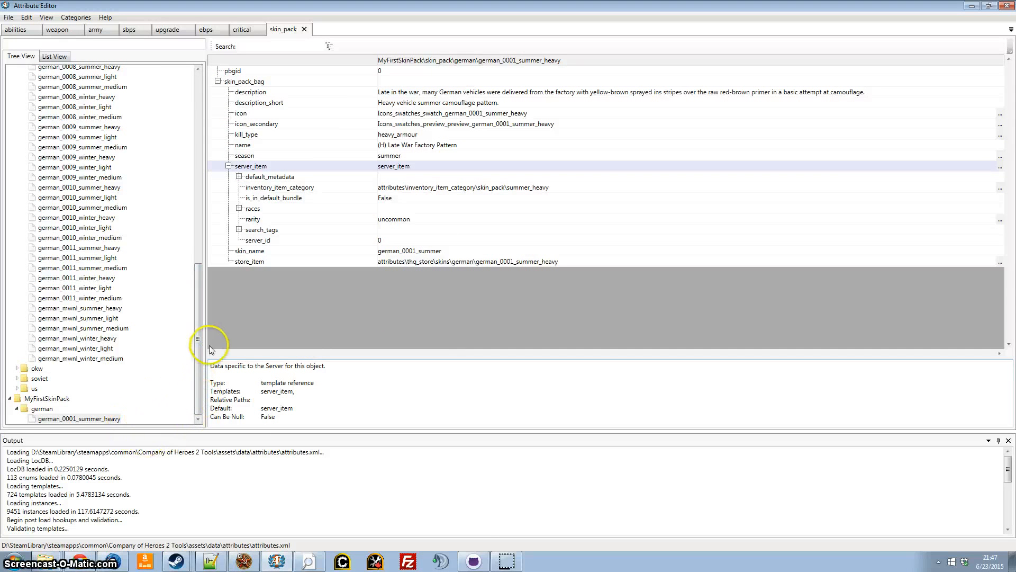
click(406, 251)
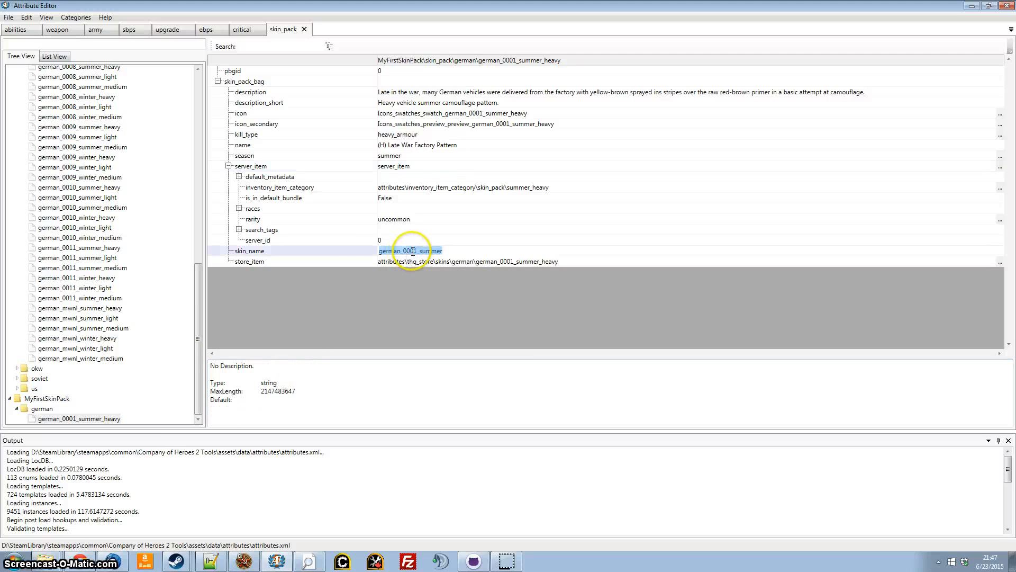
drag(417, 252, 326, 253)
click(408, 293)
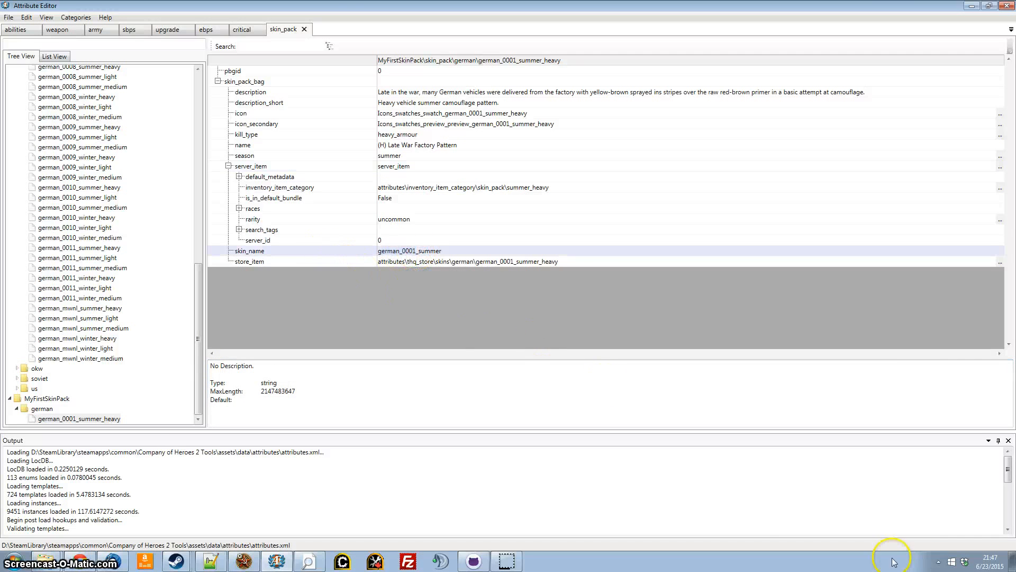
Look up the skin pack ID in the Mod Builder and set skin_name to 5822e8428ca341829ecad4581cac0c27_summer in the Attribute Editor.
click(253, 564)
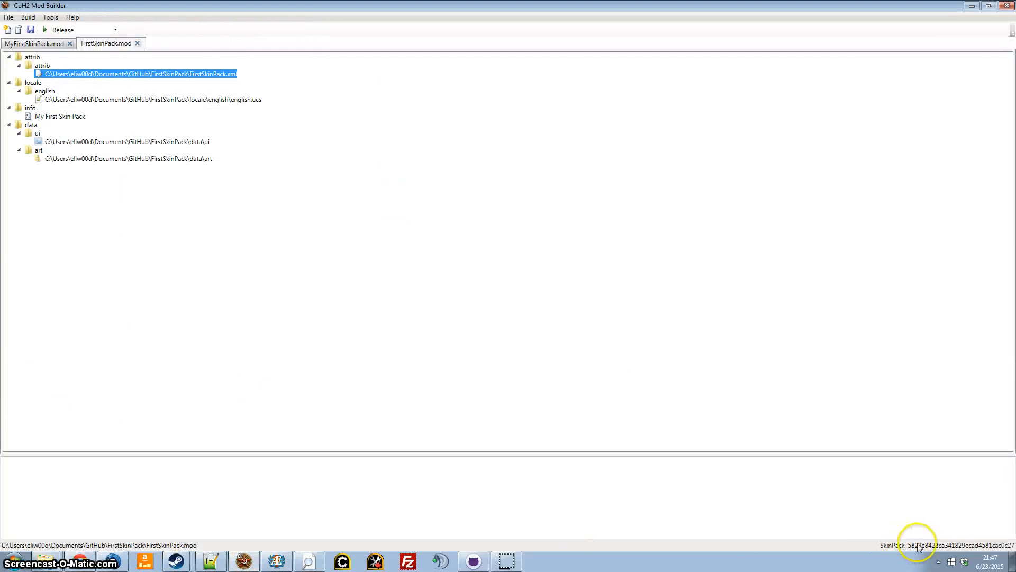
click(291, 560)
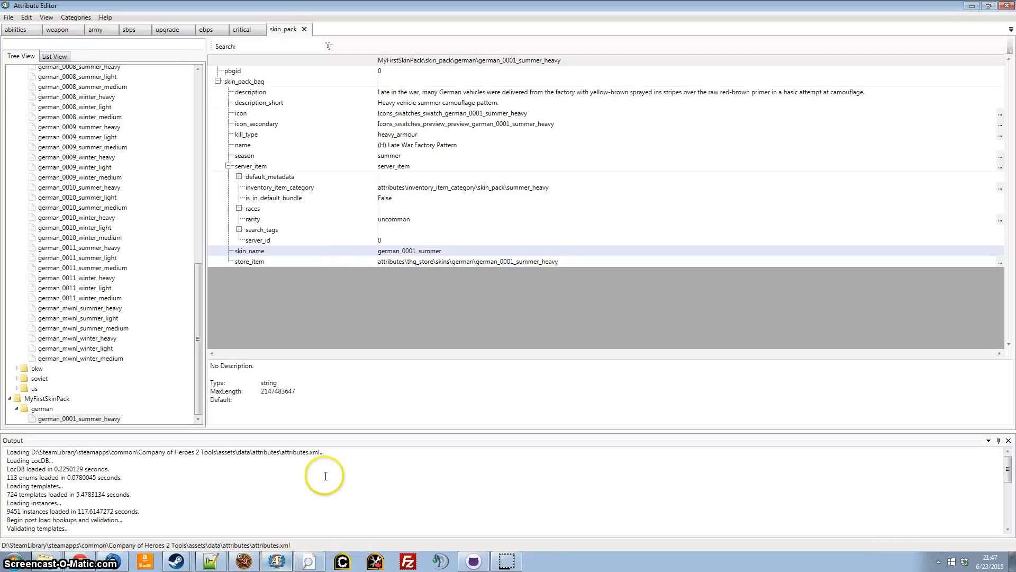
click(418, 251)
drag(419, 251, 290, 249)
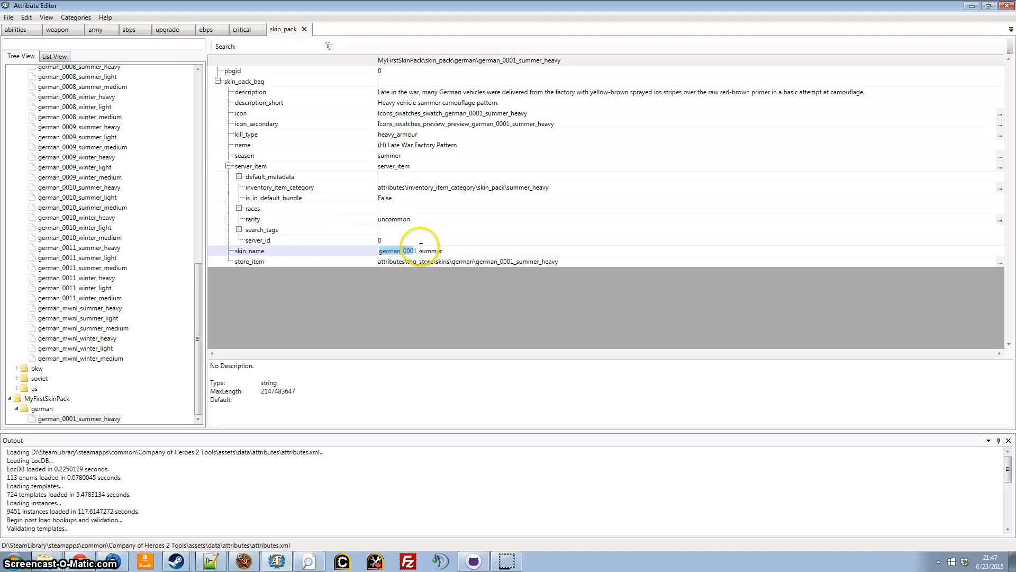
drag(416, 250, 298, 254)
key(Return)
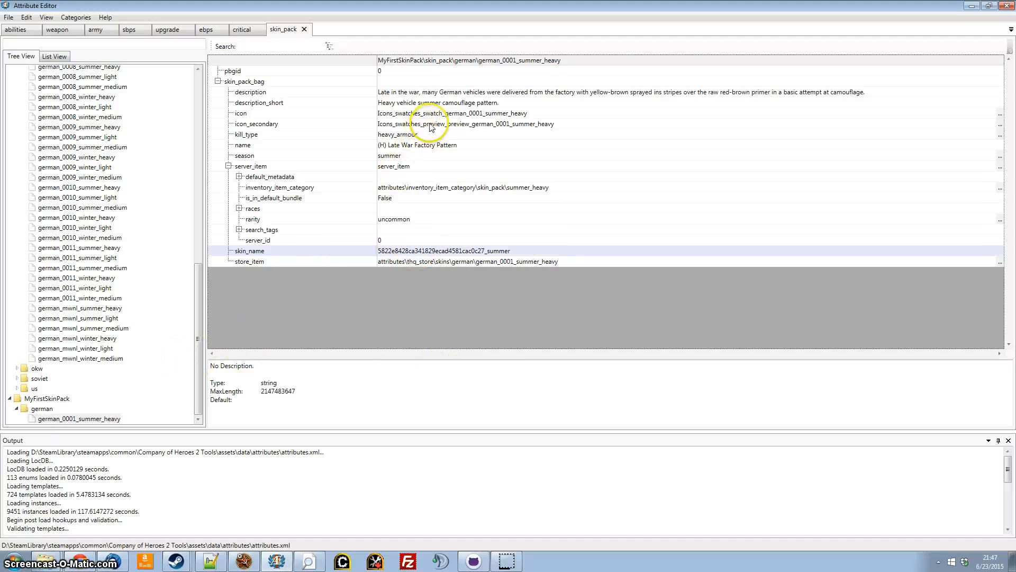
Clear the icon_secondary value of the cloned summer heavy skin.
click(446, 125)
right_click(445, 125)
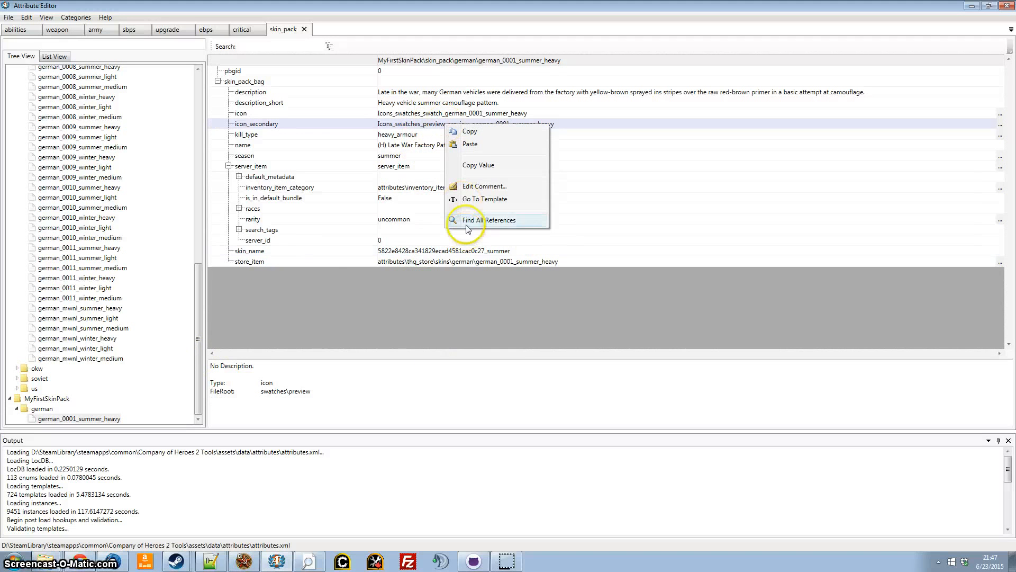
click(425, 127)
click(452, 125)
key(Delete)
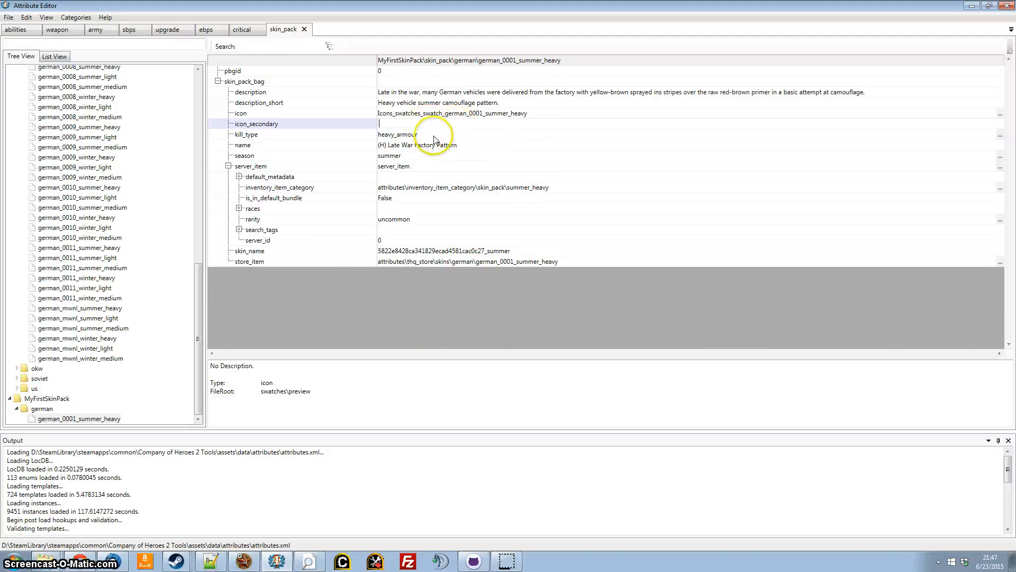
key(Return)
Set the summer heavy clone's icon to ModIcons_5822e8428ca341829ecad4581cac0c27_icon and collapse server_item.
click(431, 115)
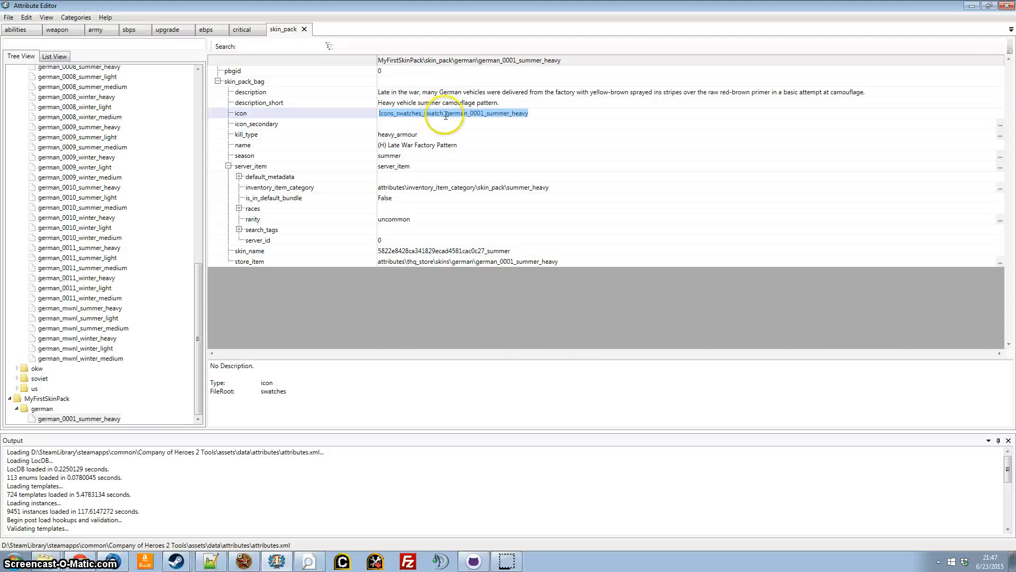
click(477, 115)
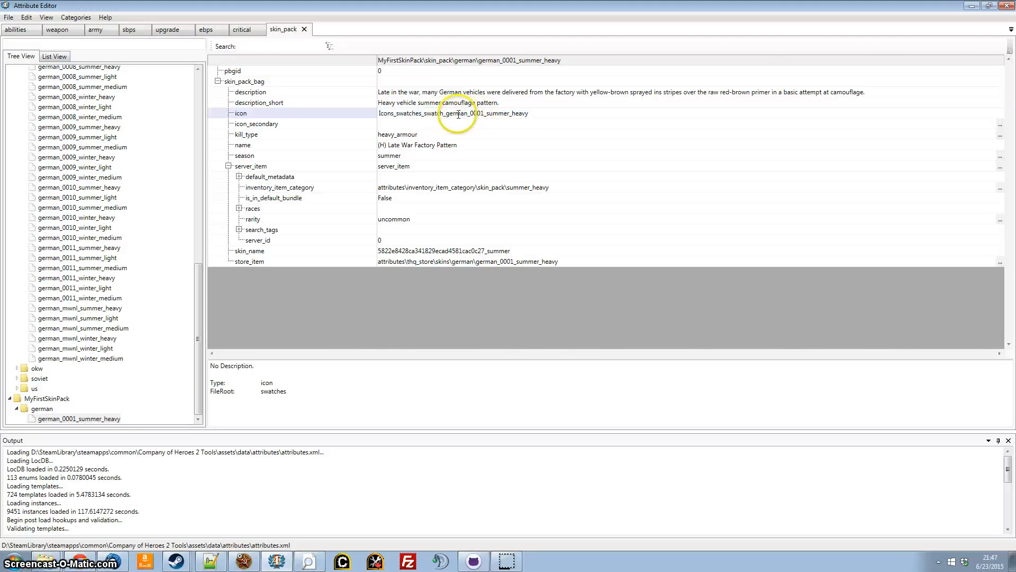
click(542, 114)
click(314, 117)
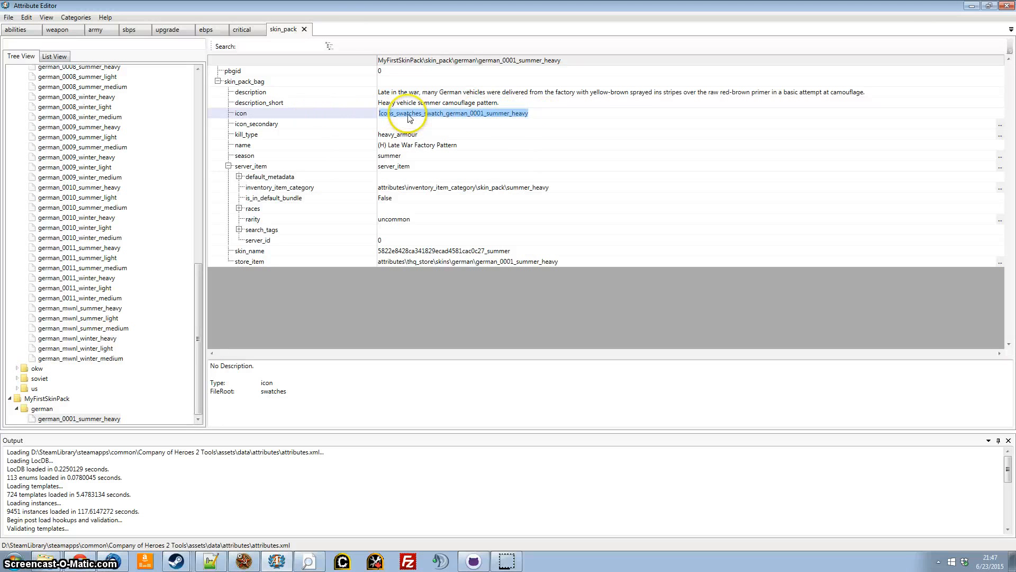
text(M)
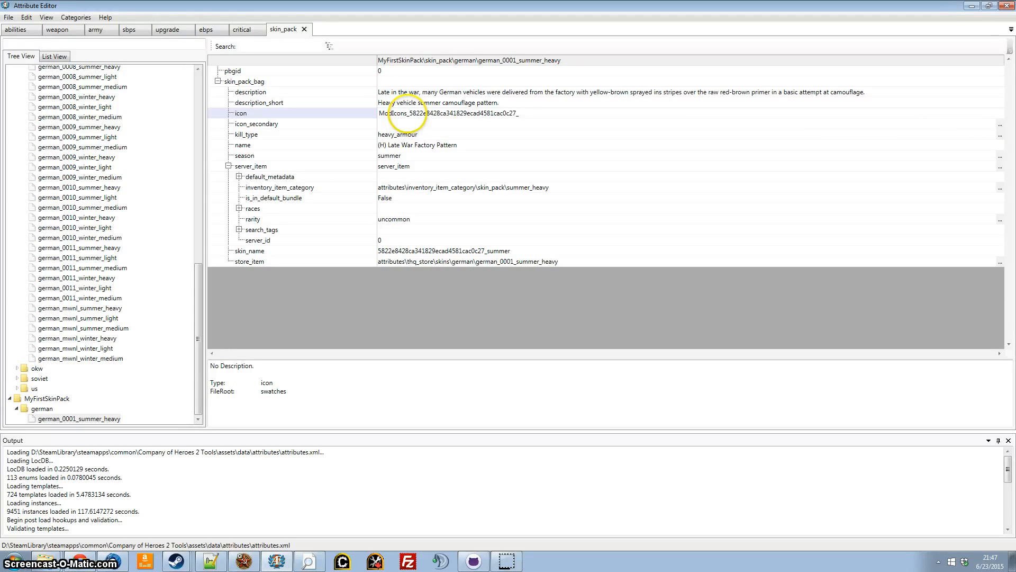
key(Return)
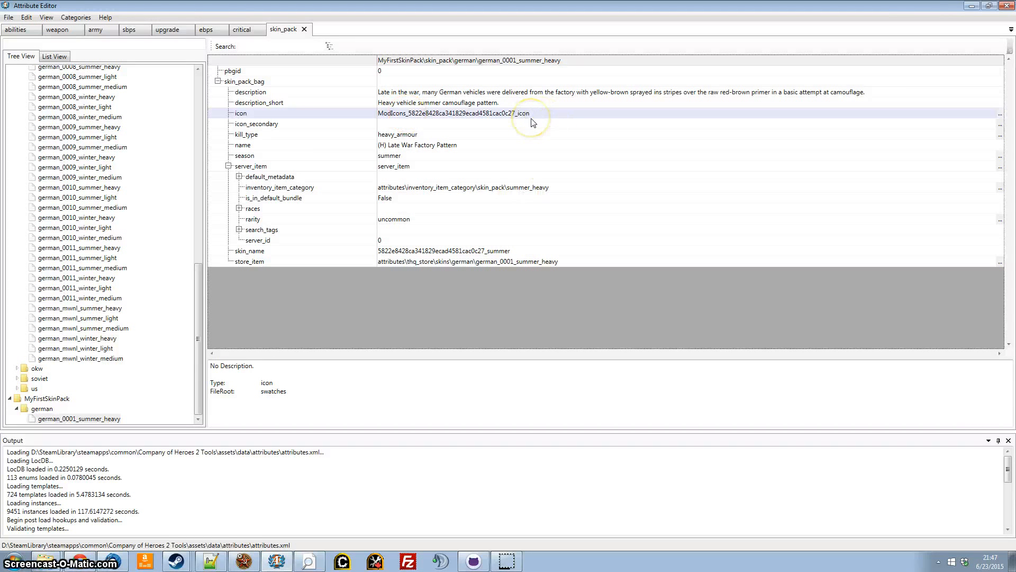
click(517, 113)
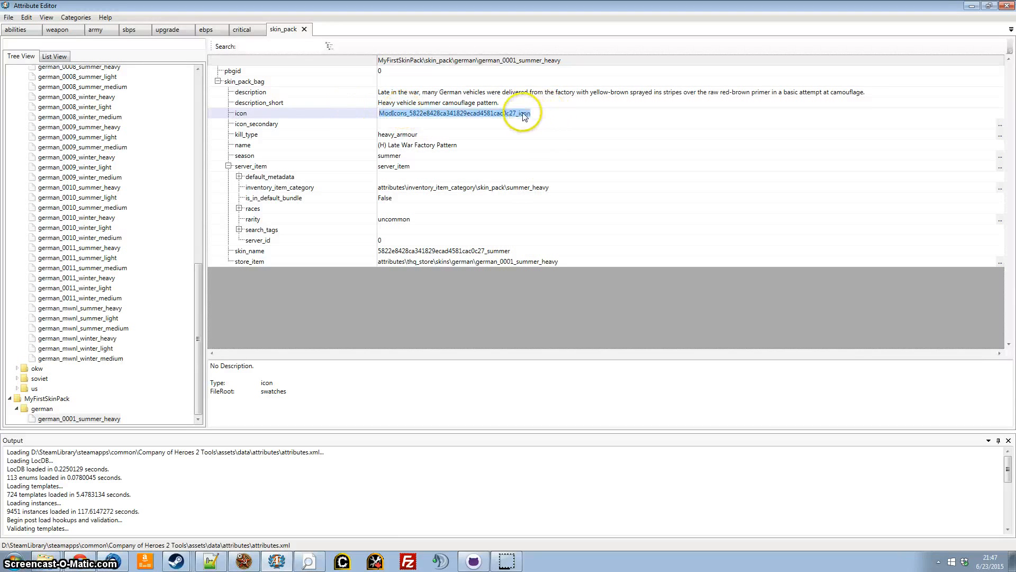
click(520, 112)
click(451, 126)
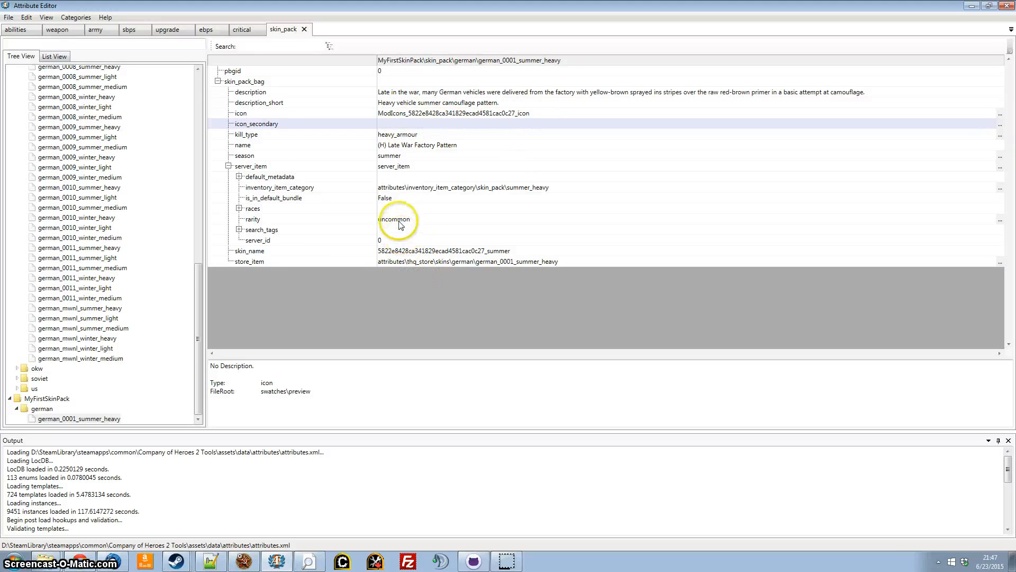
click(228, 166)
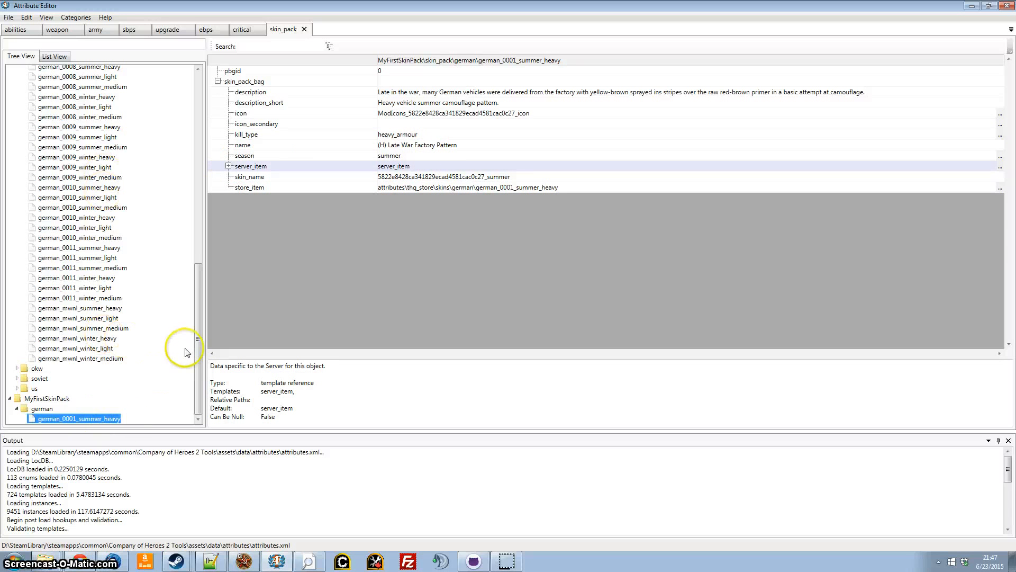
Clone german_0001_winter_heavy from the attributes german folder into the MyFirstSkinPack overlay.
scroll(185, 352, up, 5)
scroll(116, 200, up, 10)
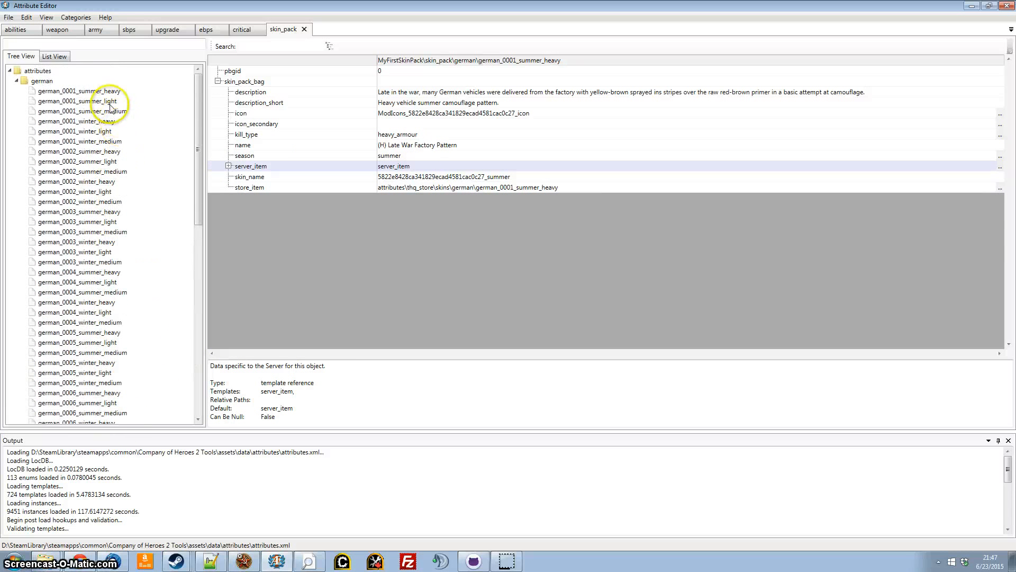
click(112, 123)
right_click(111, 123)
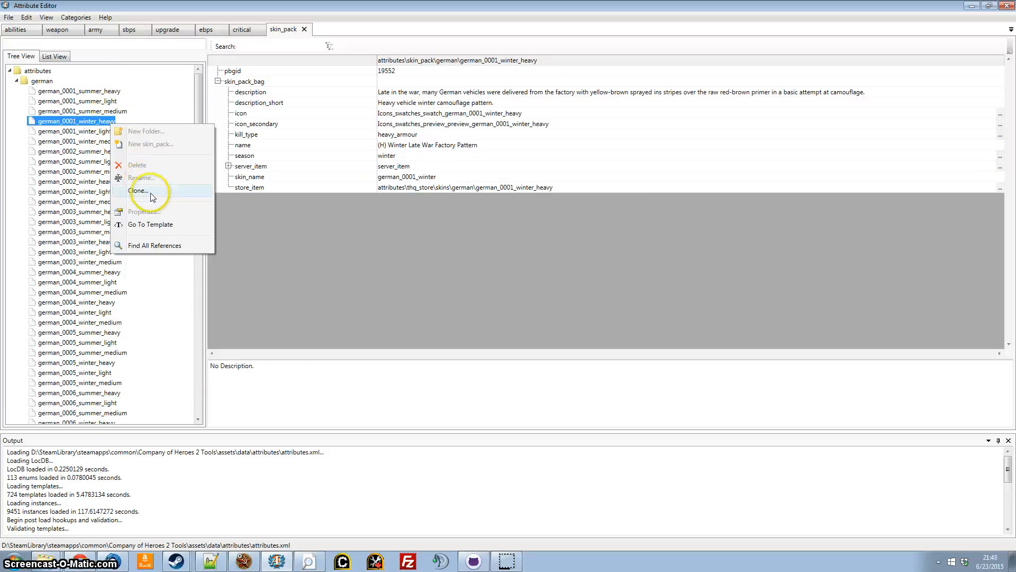
click(151, 193)
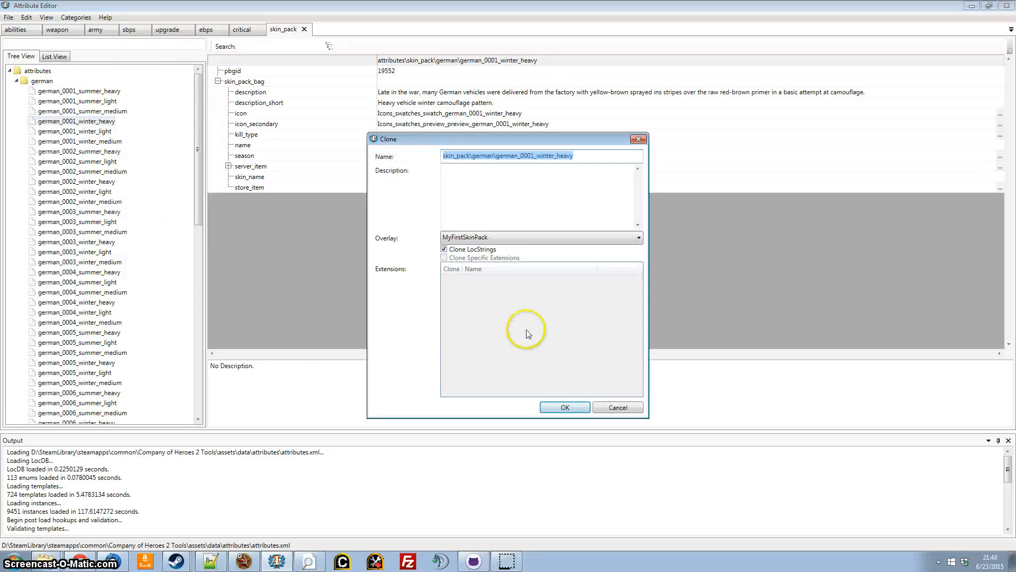
click(565, 408)
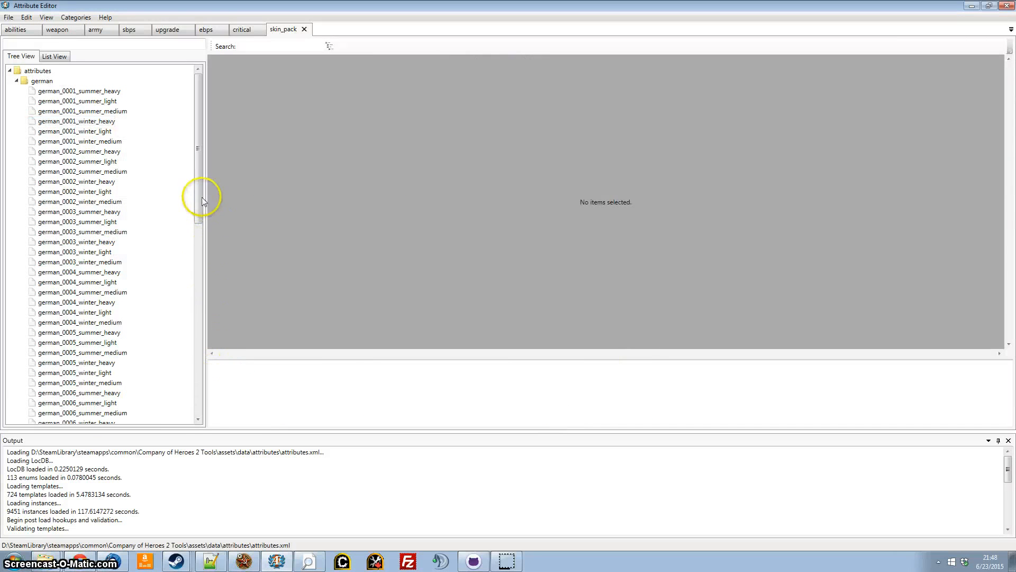
Rename german_0001_summer_heavy in the MyFirstSkinPack german folder as feldgrau_summer_heavy.
drag(203, 200, 202, 426)
click(121, 408)
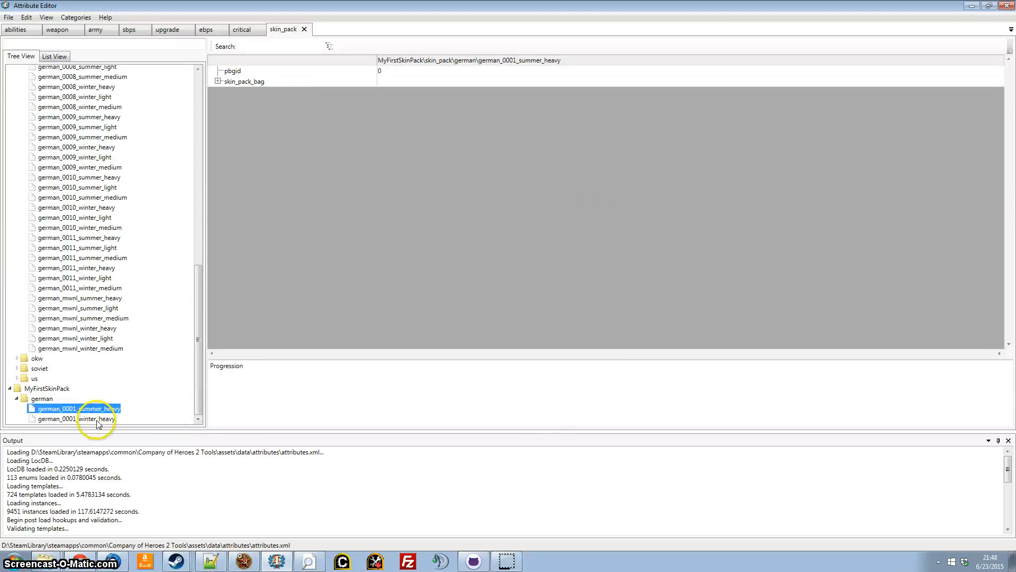
right_click(95, 408)
click(133, 459)
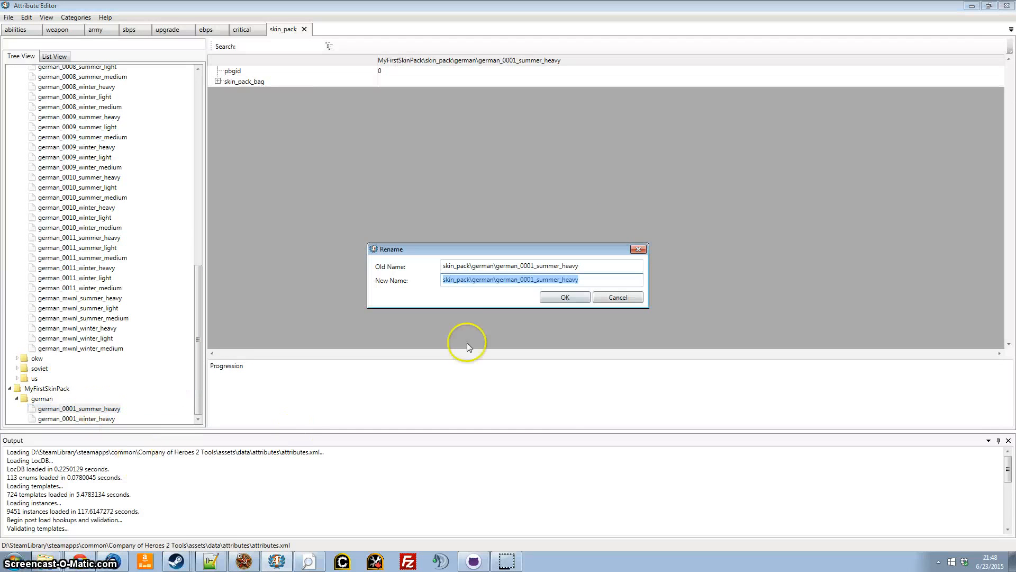
click(517, 284)
key(shift+Right)
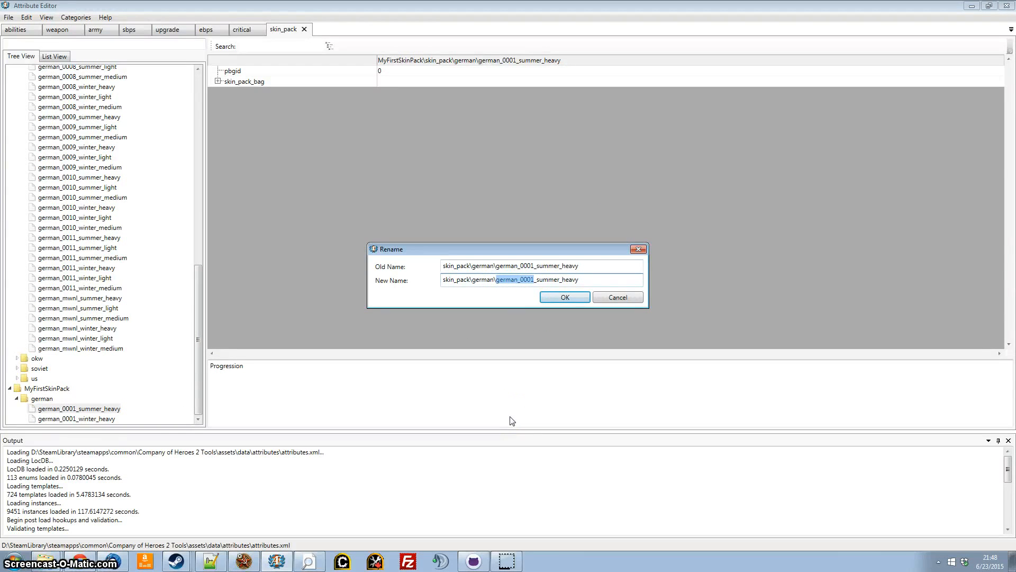
text(feld)
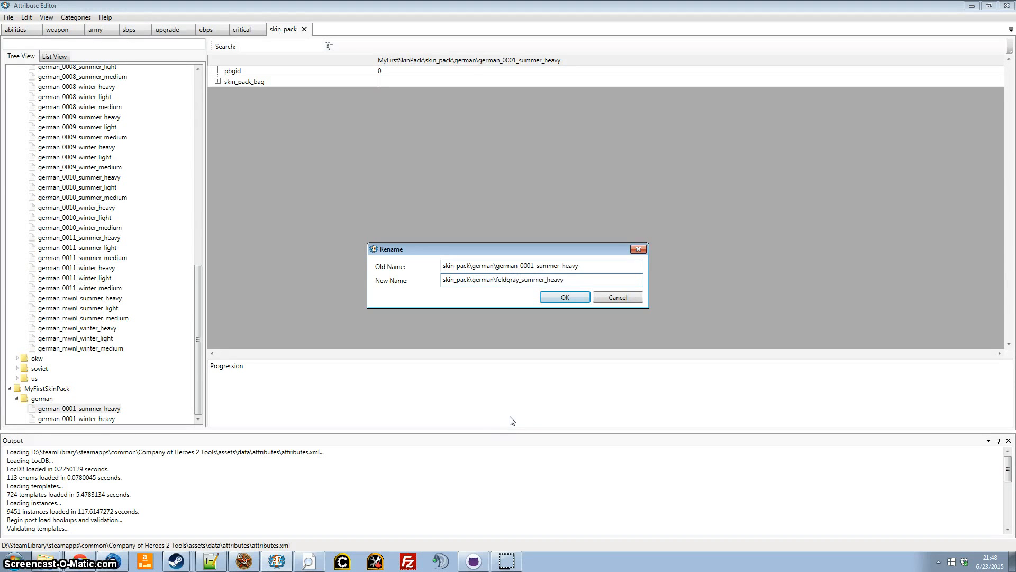
key(Return)
Rename german_0001_winter_heavy in the MyFirstSkinPack german folder as feldgrau_0001_winter_heavy.
right_click(97, 418)
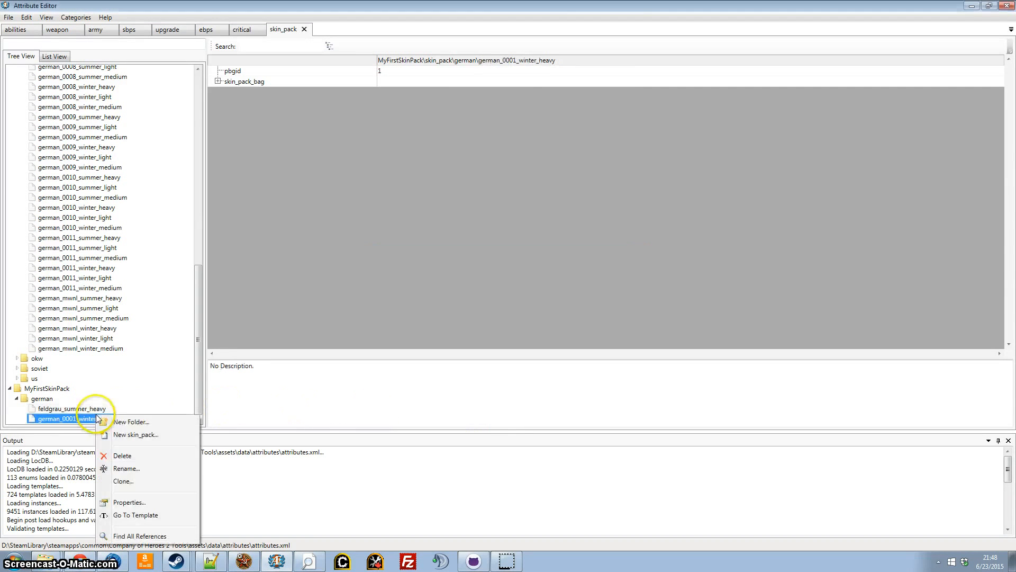
click(125, 469)
click(503, 281)
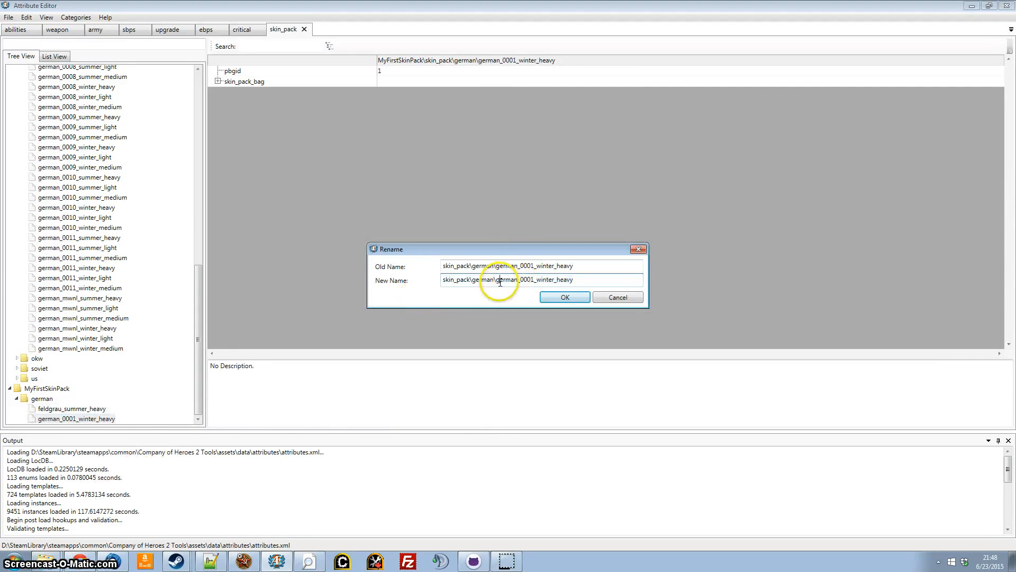
double_click(500, 281)
text(feldgra)
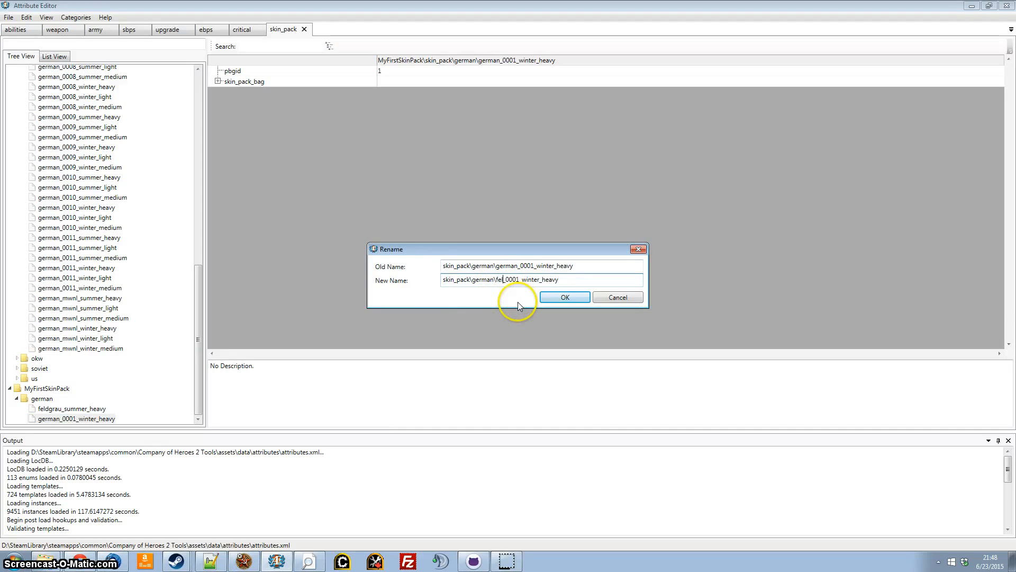
text(u)
click(551, 299)
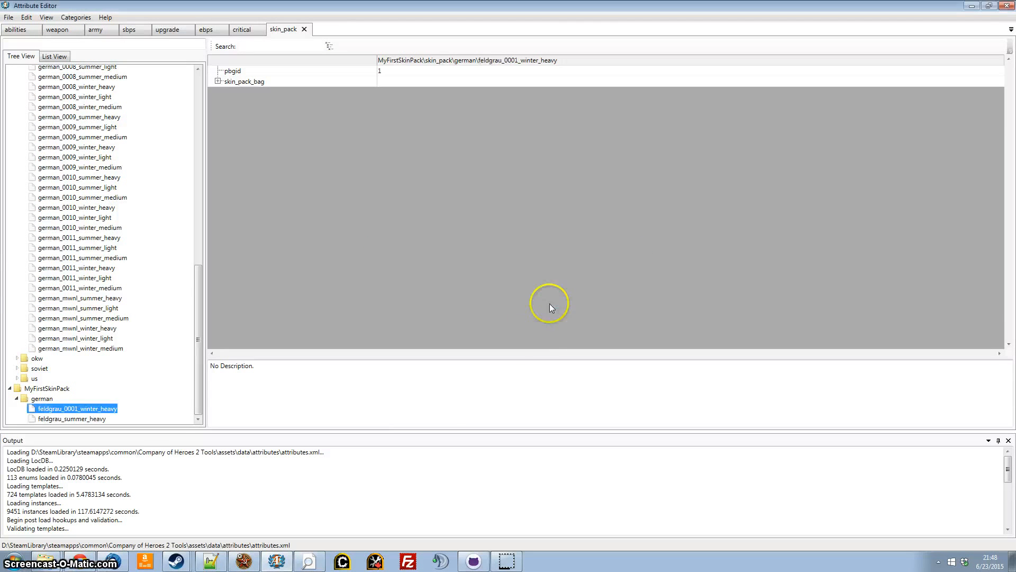
Rename feldgrau_0001_winter_heavy in the MyFirstSkinPack german folder as feldgrau_winter_heavy.
click(117, 408)
right_click(118, 409)
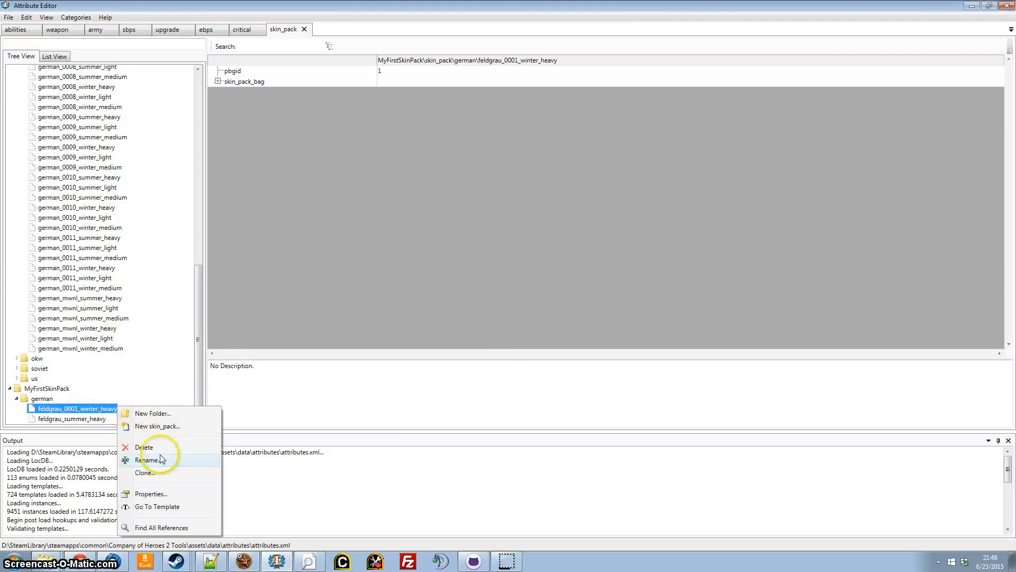
click(193, 459)
click(519, 279)
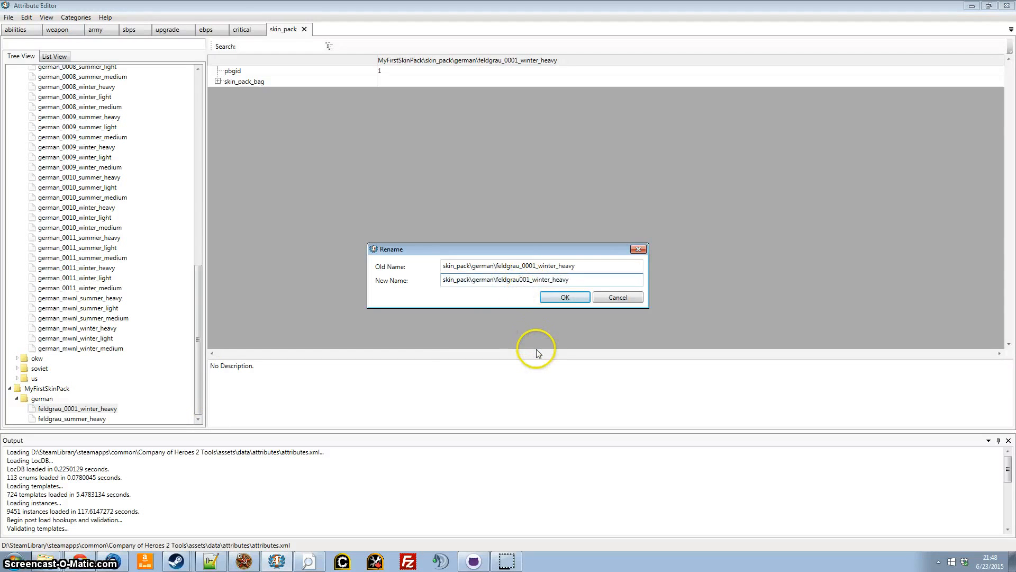
key(Delete)
key(Delete)
key(Delete)
key(Return)
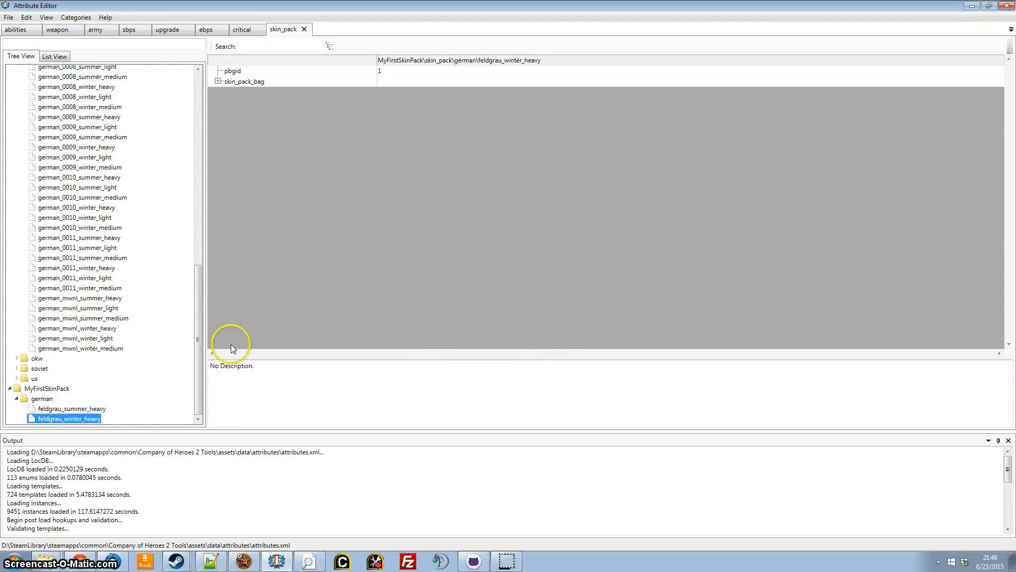
Expand skin_pack_bag of feldgrau_winter_heavy and clear its icon_secondary value.
double_click(267, 81)
right_click(433, 123)
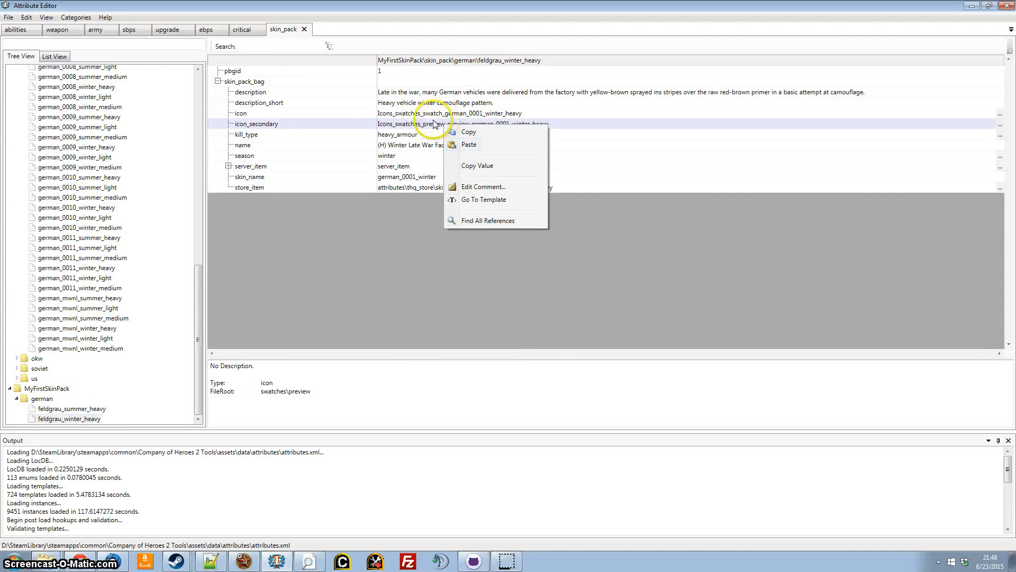
click(434, 124)
click(433, 123)
key(BackSpace)
drag(565, 124, 356, 126)
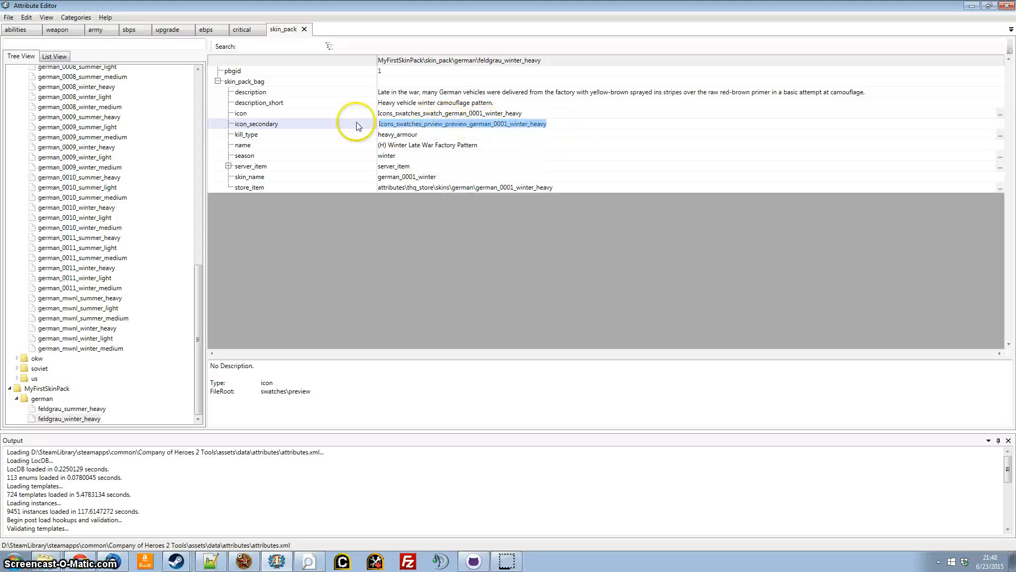
key(BackSpace)
Set the icon of feldgrau_winter_heavy to ModIcons_5822e8428ca341829ecad4581cac0c27_icon2.
double_click(411, 115)
text(M)
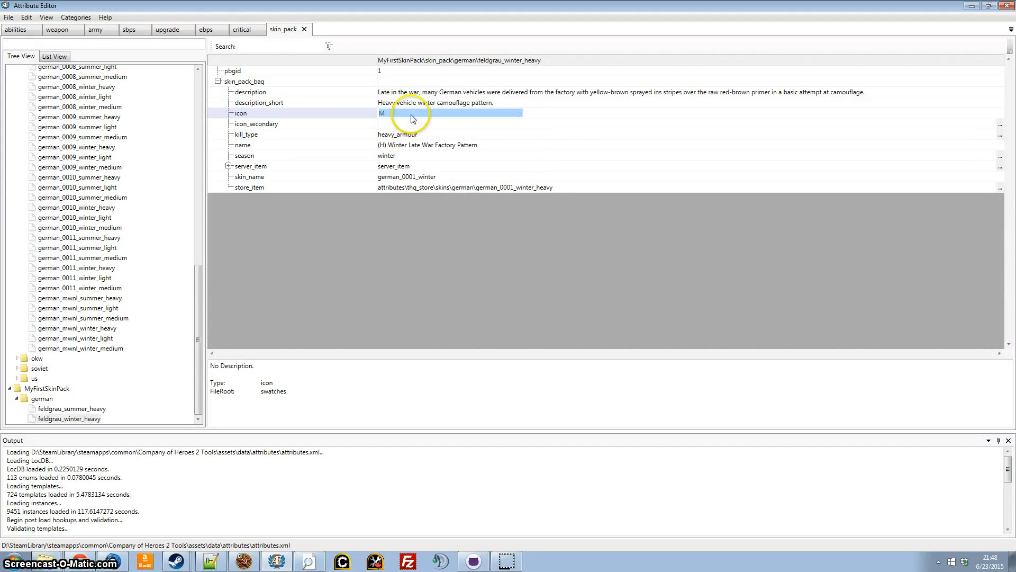
text(odIcons_5822e8428ca341829ecad4581cac0c27_icon2)
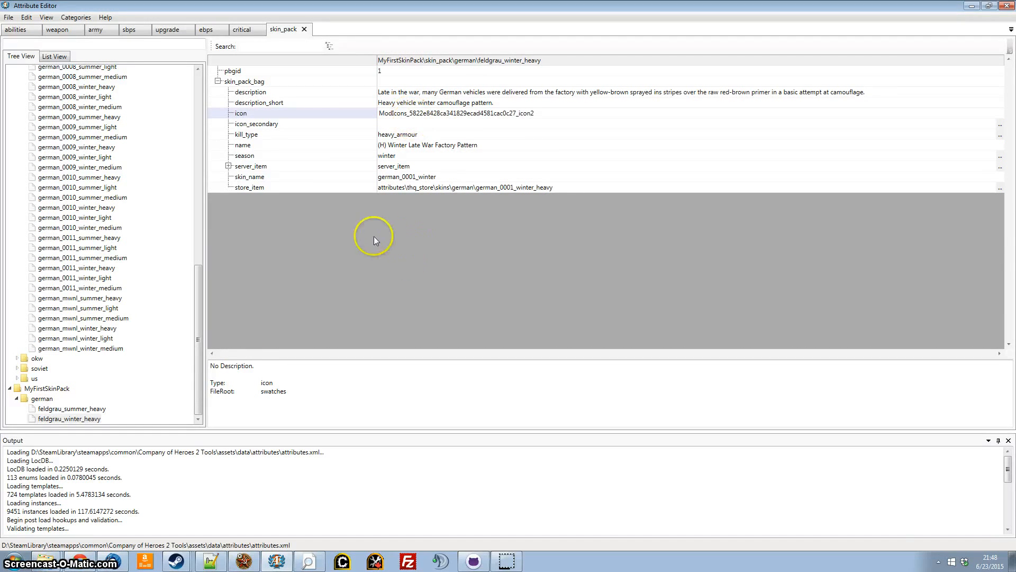
Change the icon of feldgrau_summer_heavy to ModIcons_5822e8428ca341829ecad4581cac0c27_icon1.
click(100, 409)
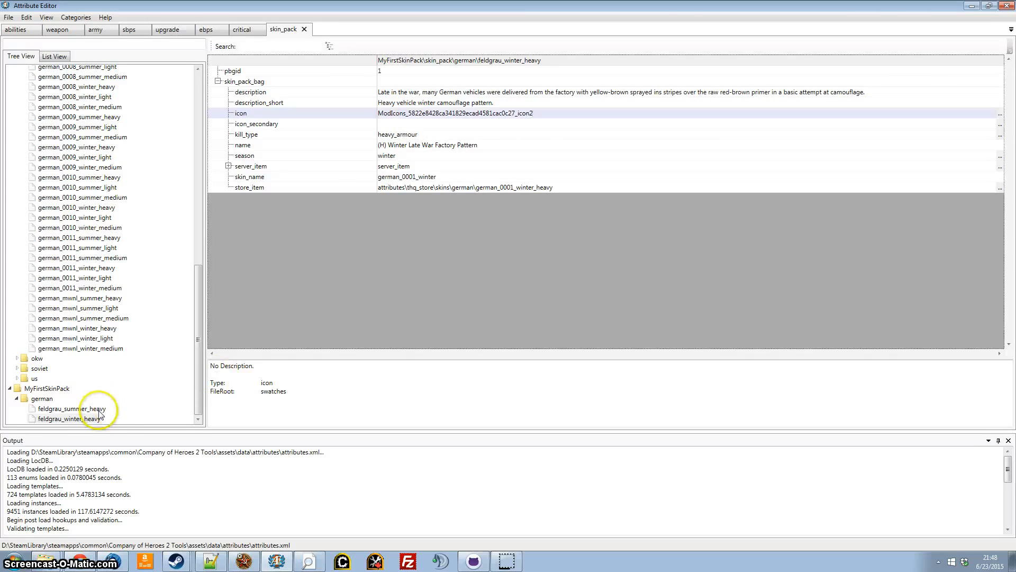
click(570, 116)
text(1)
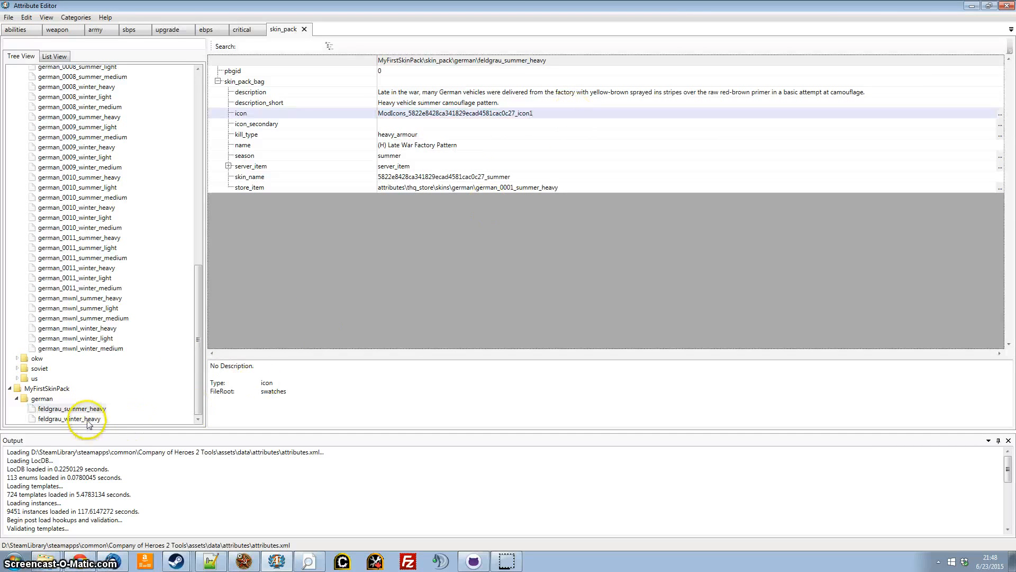
Set the skin_name of feldgrau_winter_heavy to 5822e8428ca341829ecad4581cac0c27_winter.
click(88, 419)
click(463, 176)
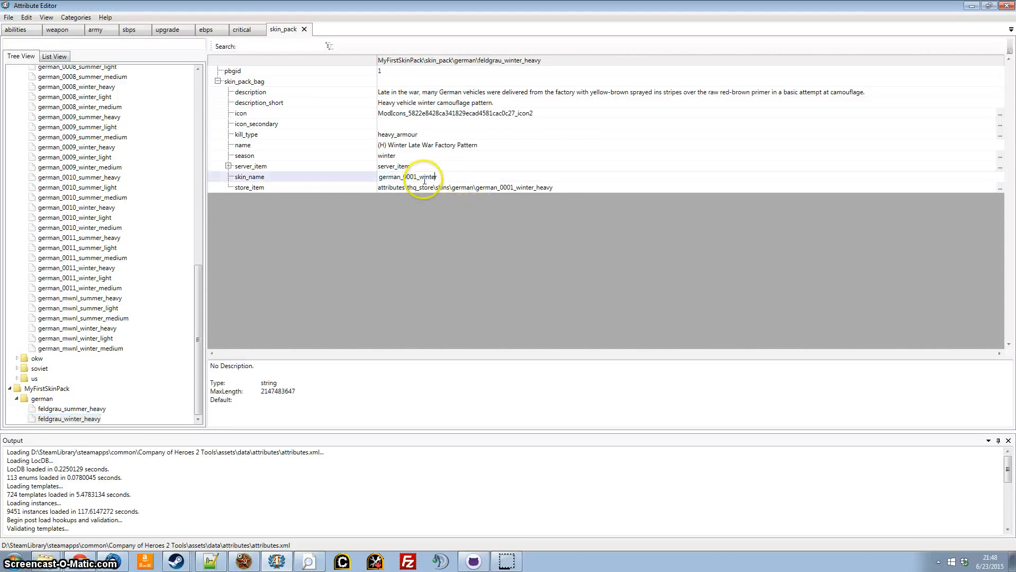
drag(417, 177, 324, 178)
text(5822e8428ca341829ecad4581cac0c27)
click(325, 302)
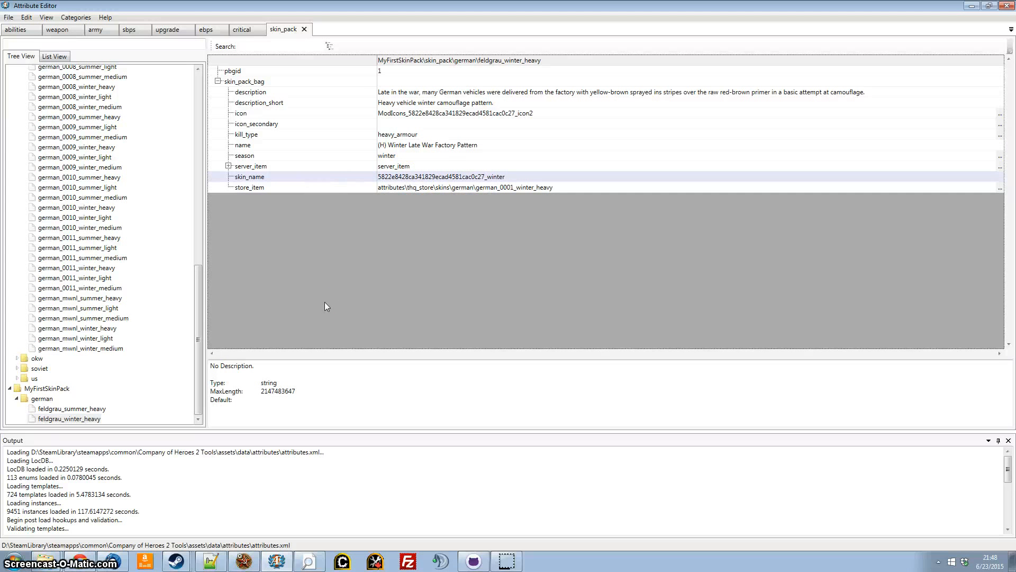
Save the MyFirstSkinPack attribute changes, dismiss the save report and switch to CoH2 Mod Builder.
click(9, 17)
click(18, 48)
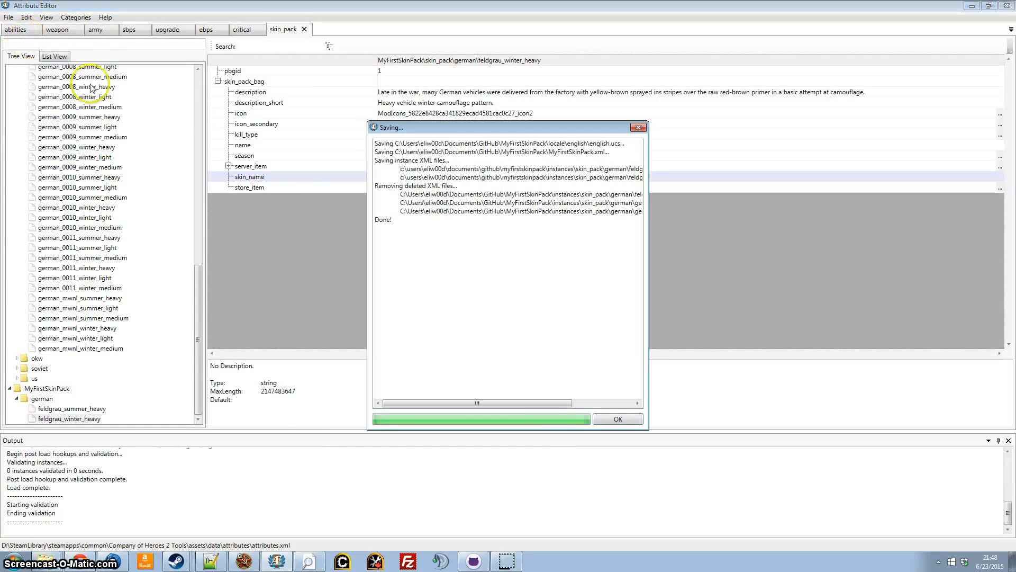
click(292, 496)
key(Return)
click(244, 561)
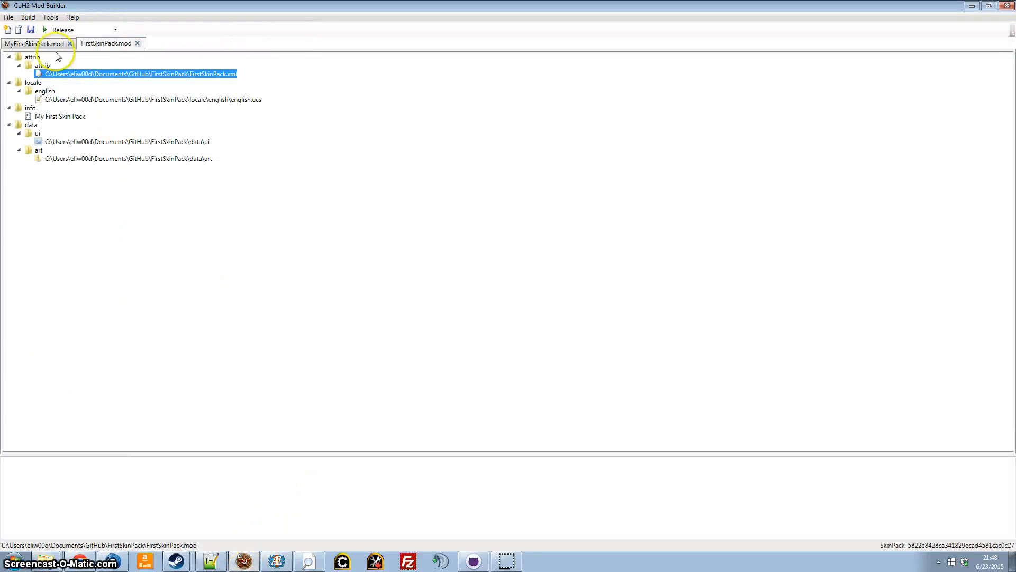